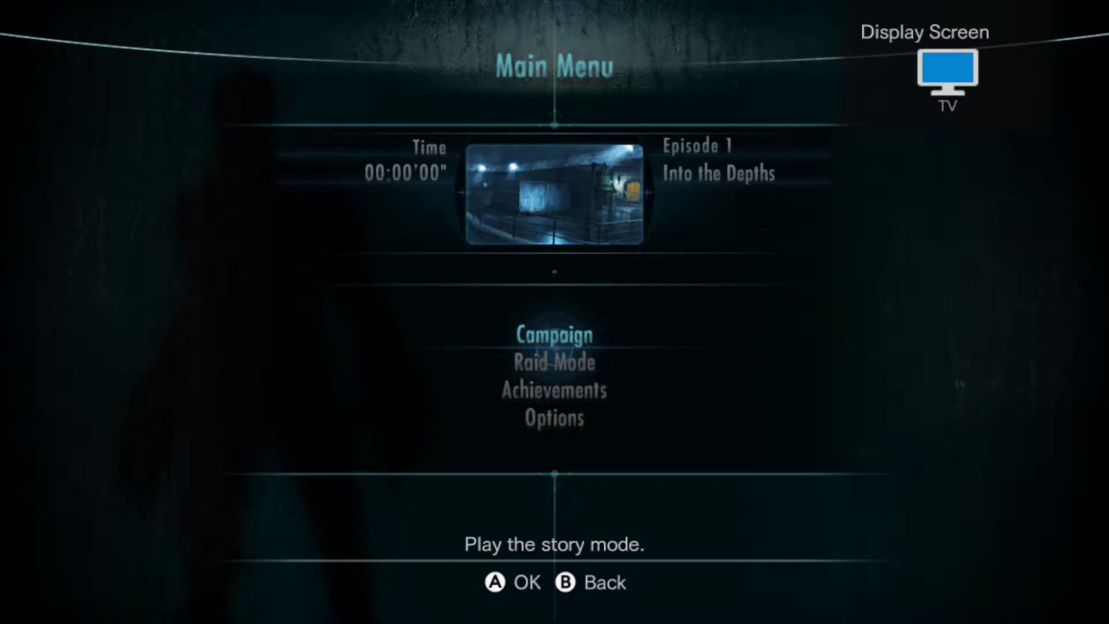
key("Return")
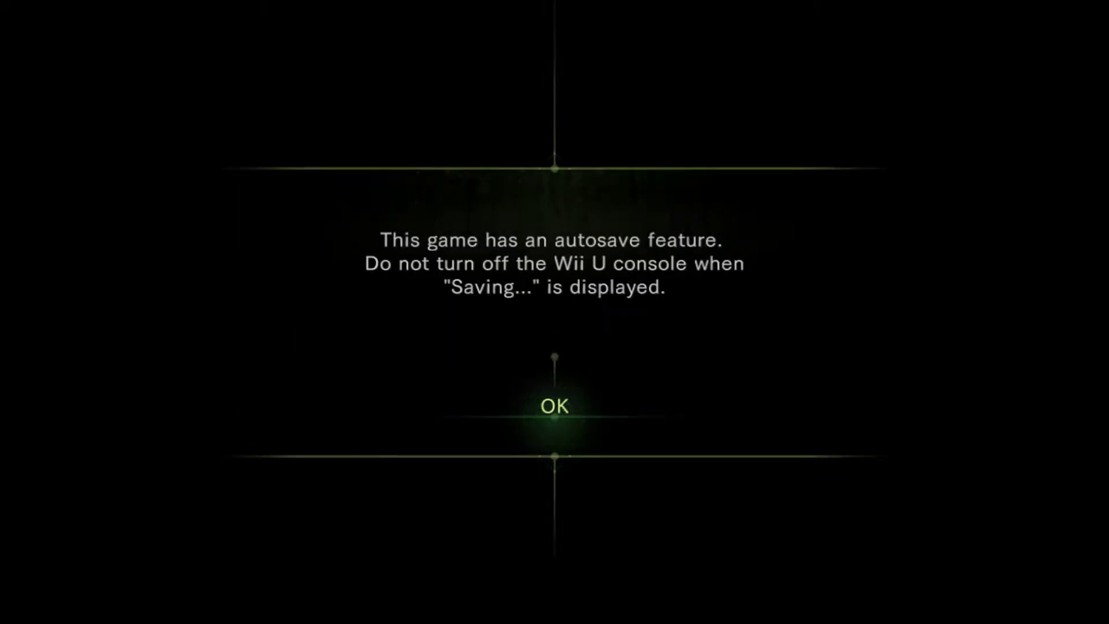
key("Return")
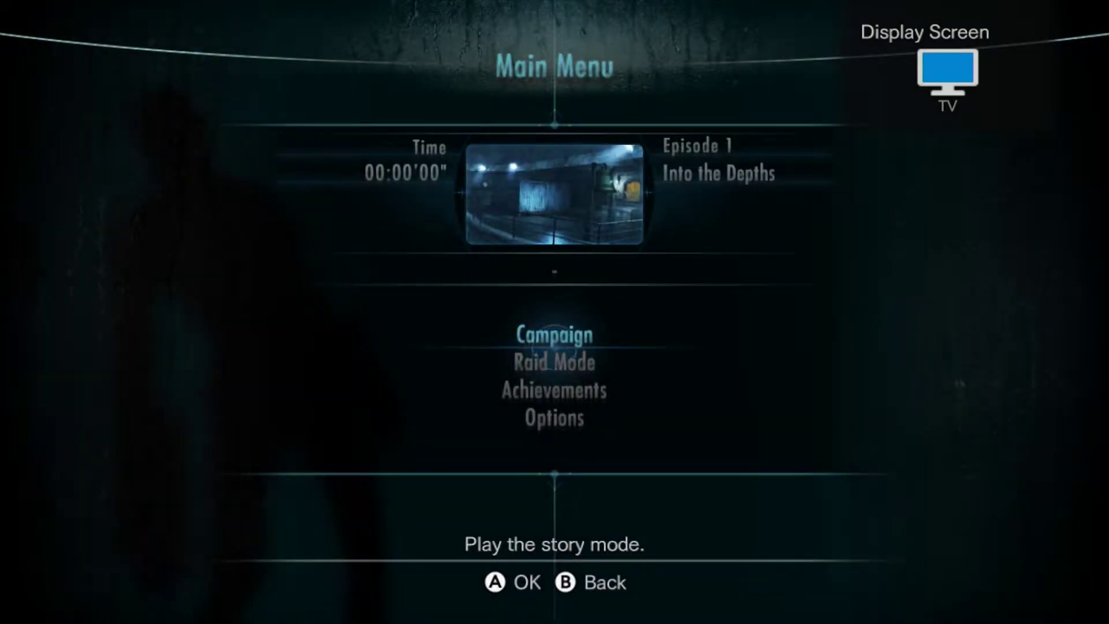
key("Down")
key("Up")
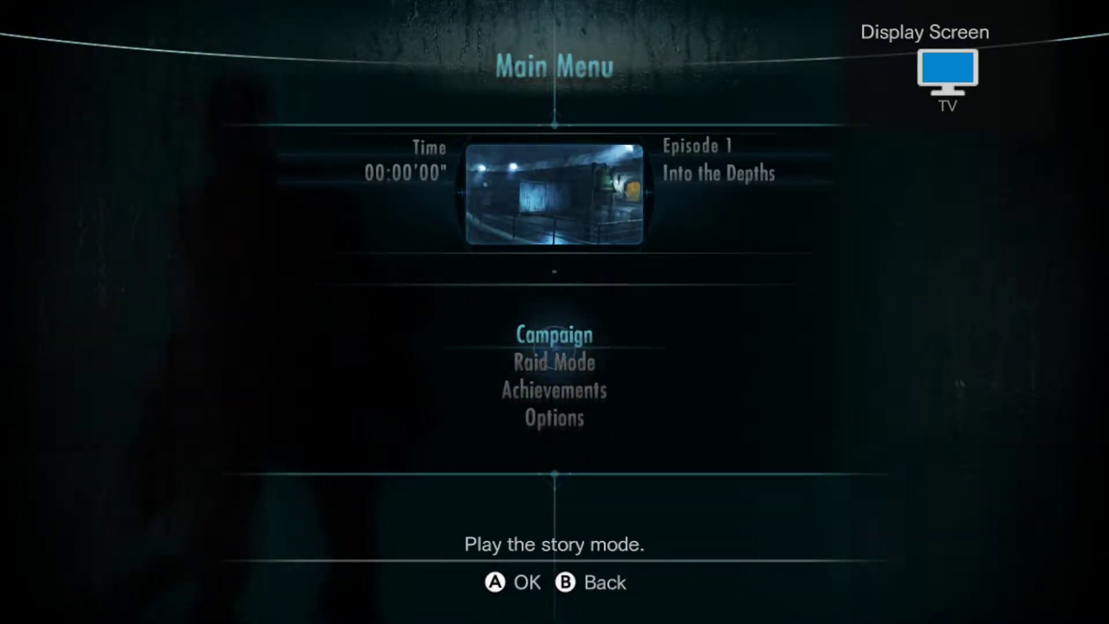
key("Return")
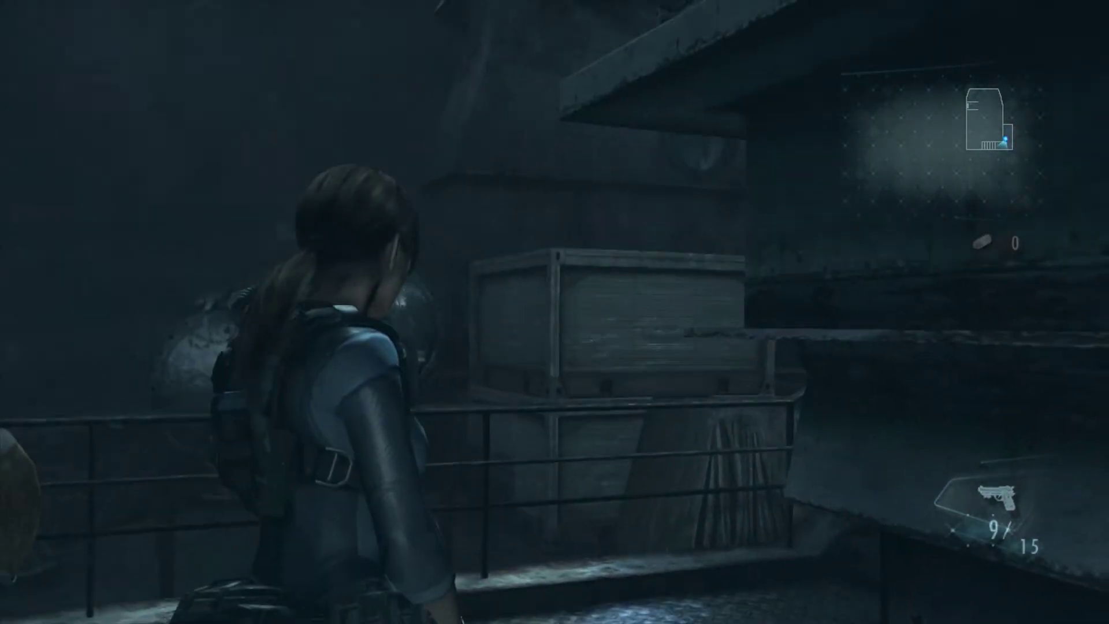
key("Escape")
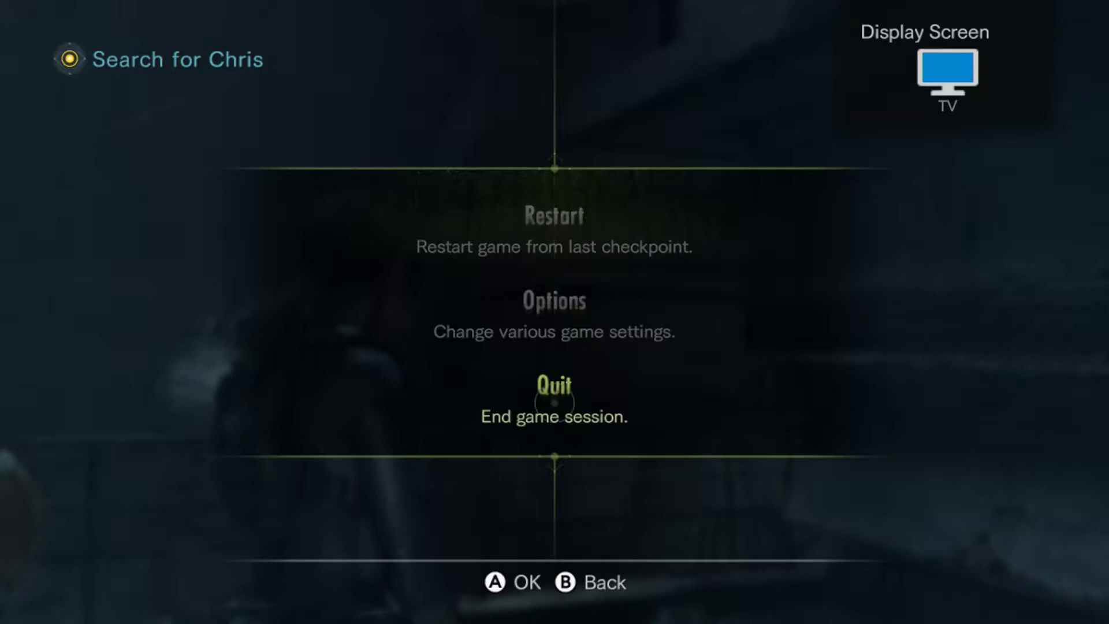
key("Return")
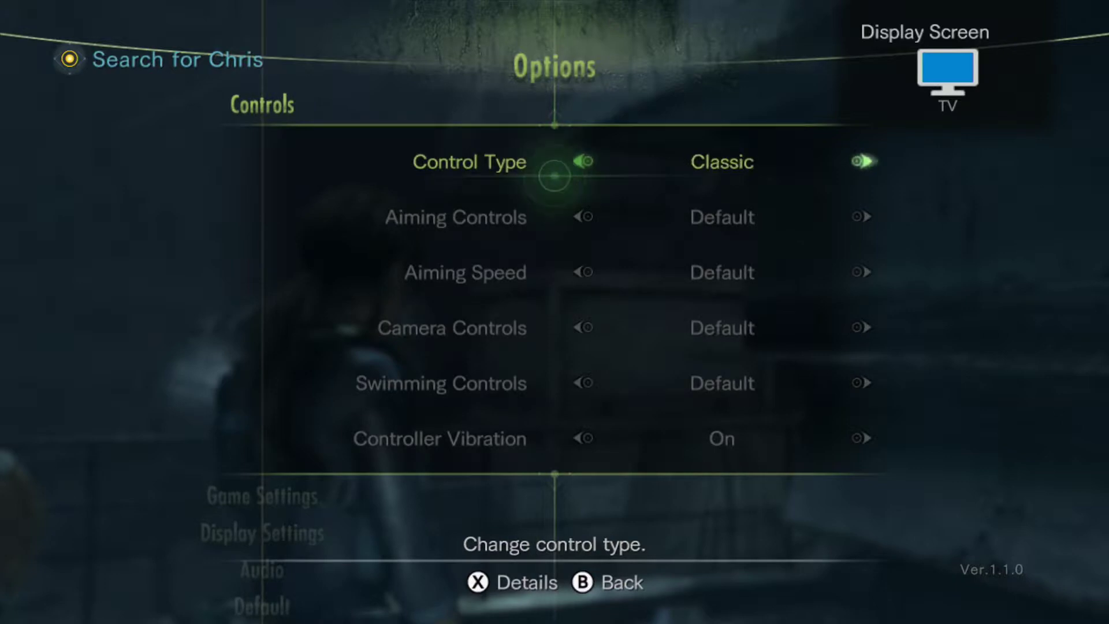
key("Escape")
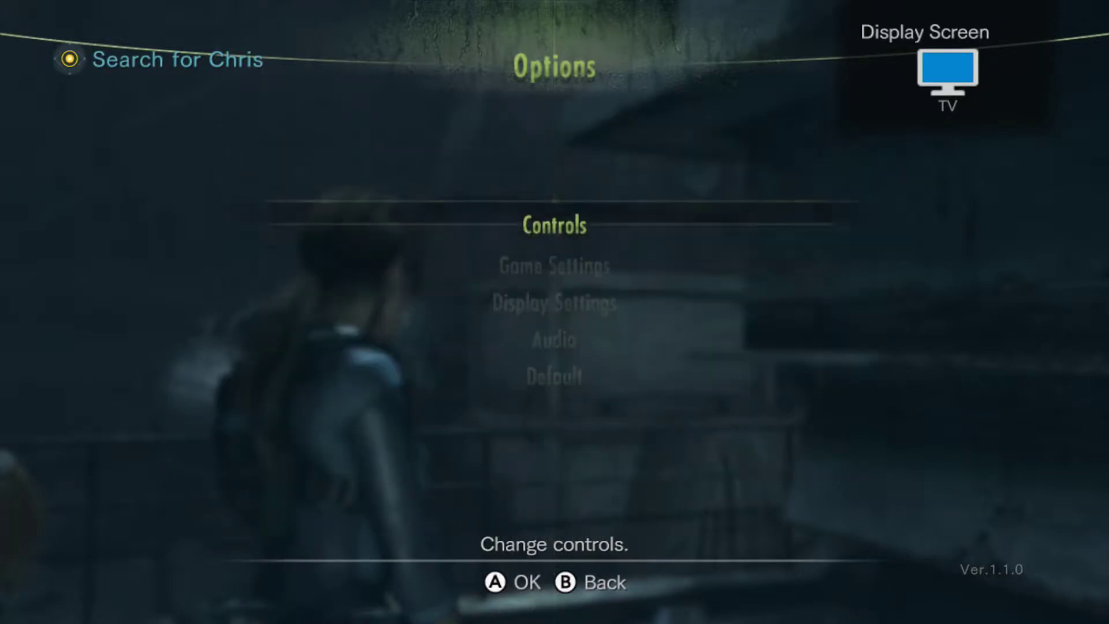
key("Escape")
key("Escape")
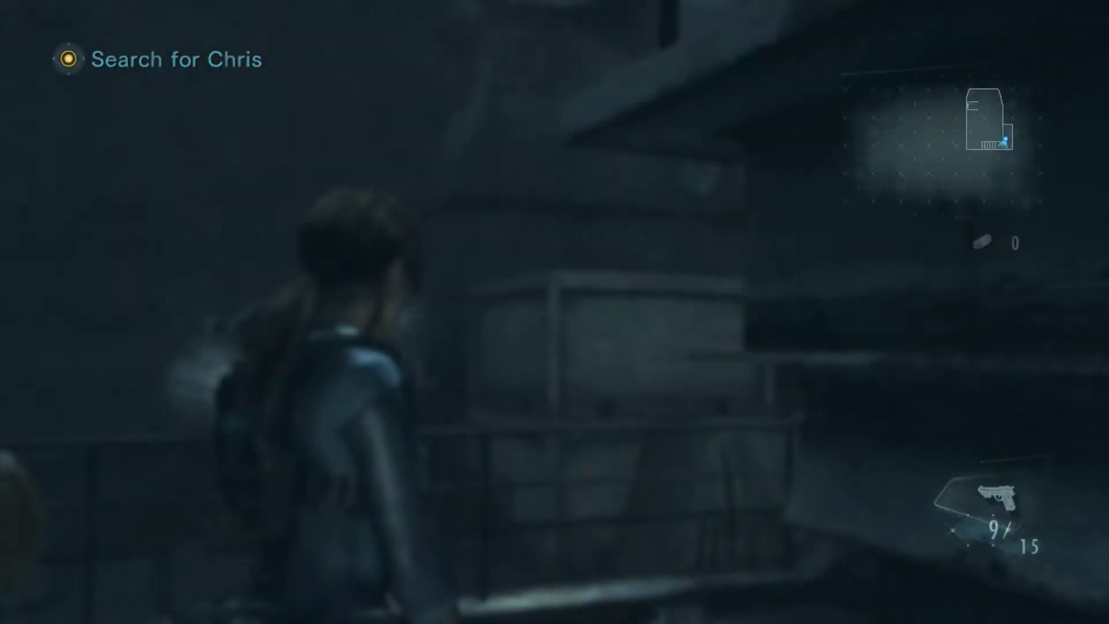
key("w")
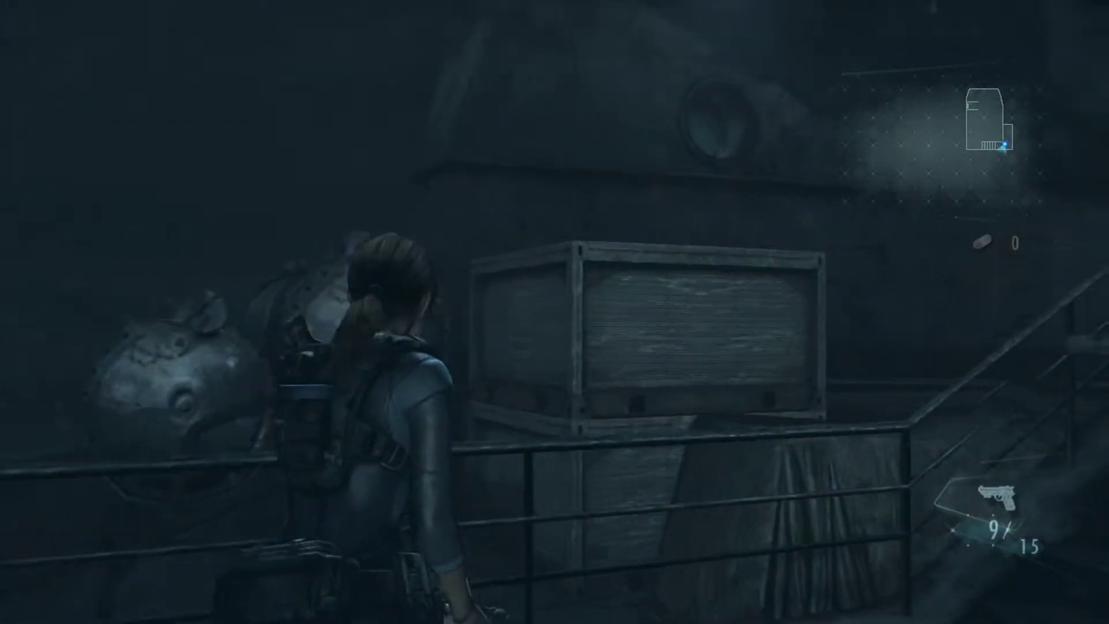
key("w")
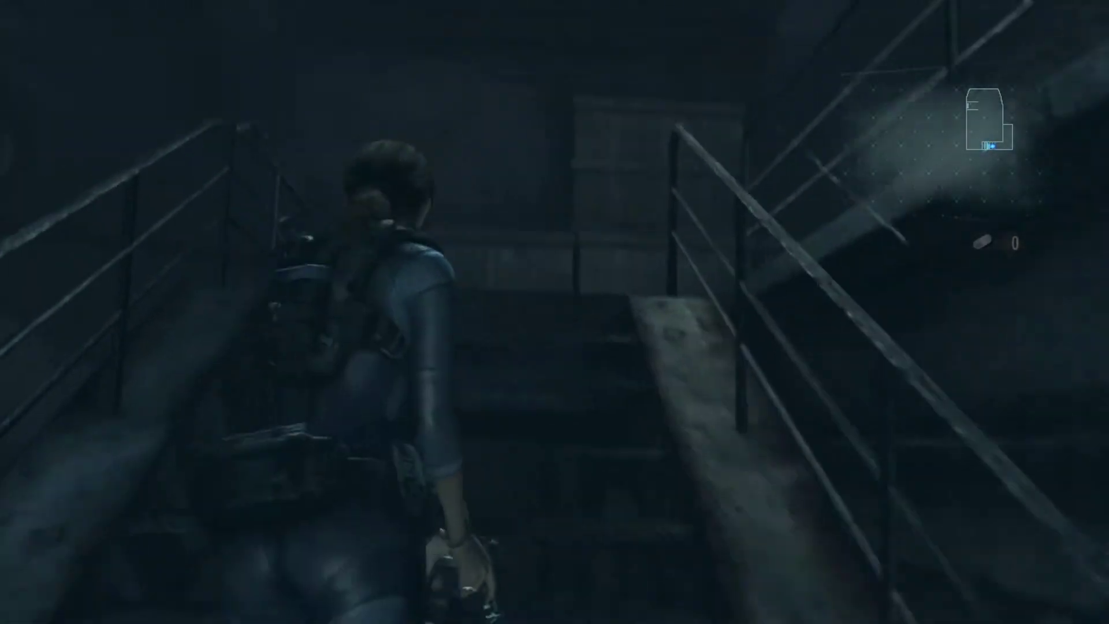
right_click(555, 312)
key("w")
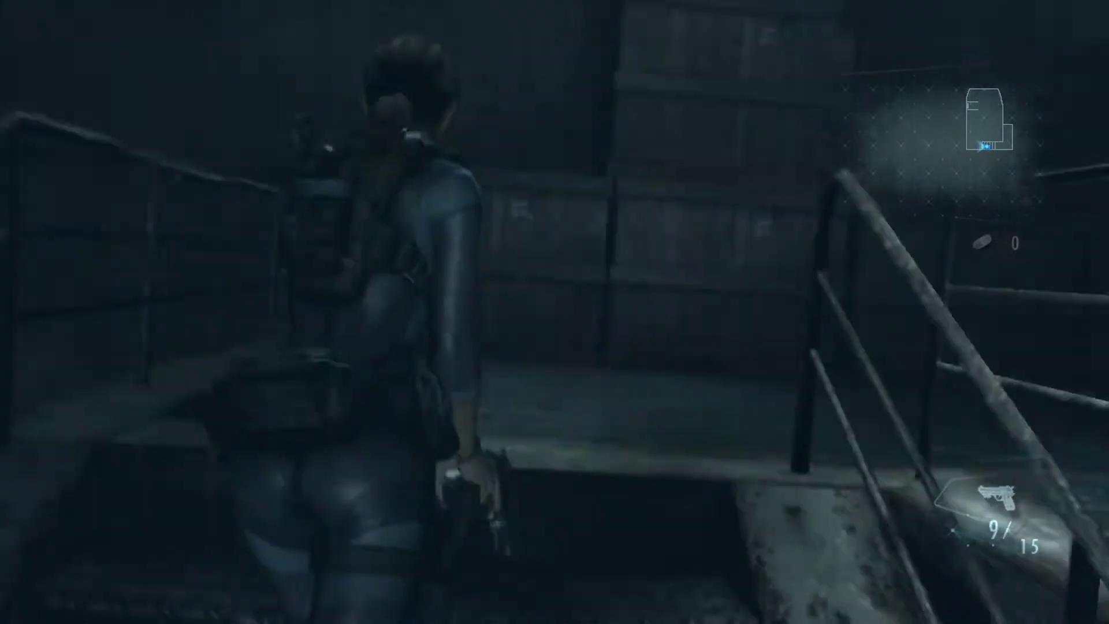
key("w")
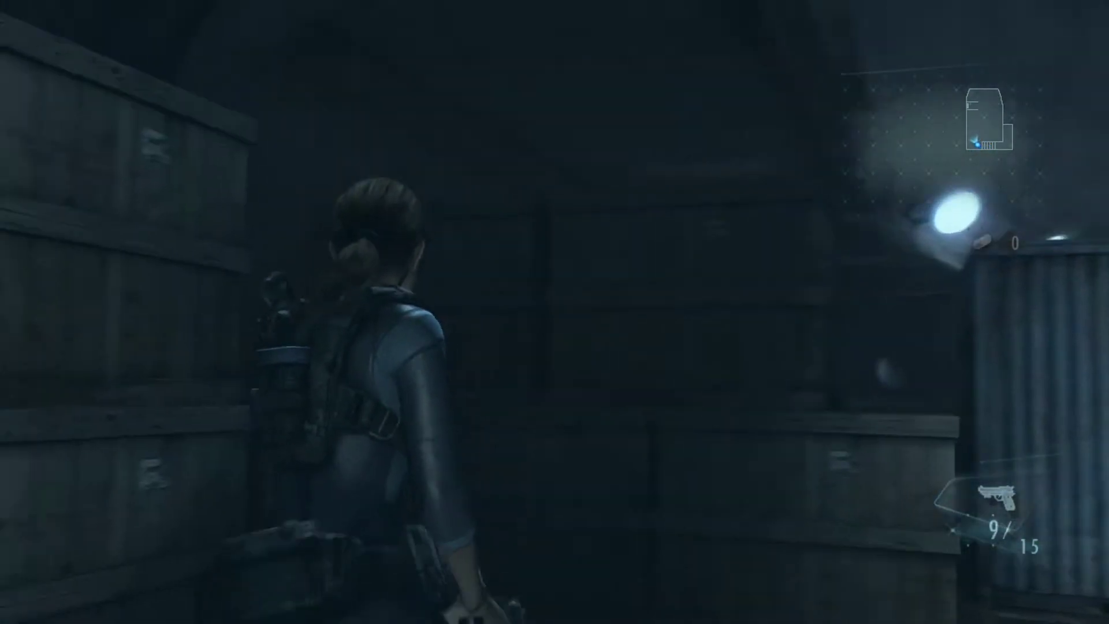
key("w")
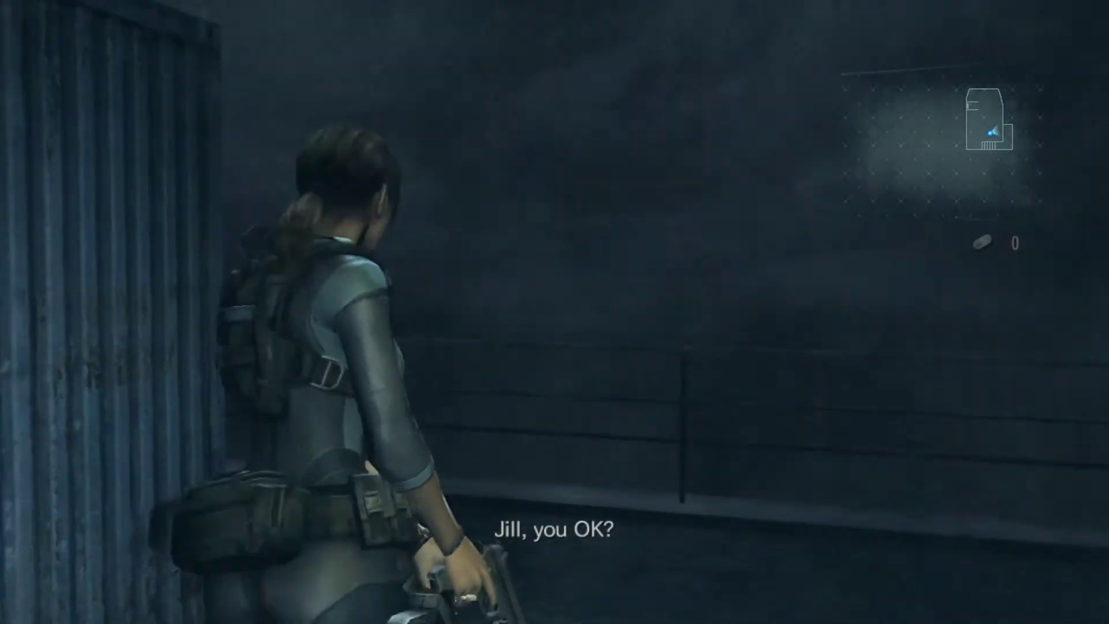
left_click_drag(555, 312, 780, 312)
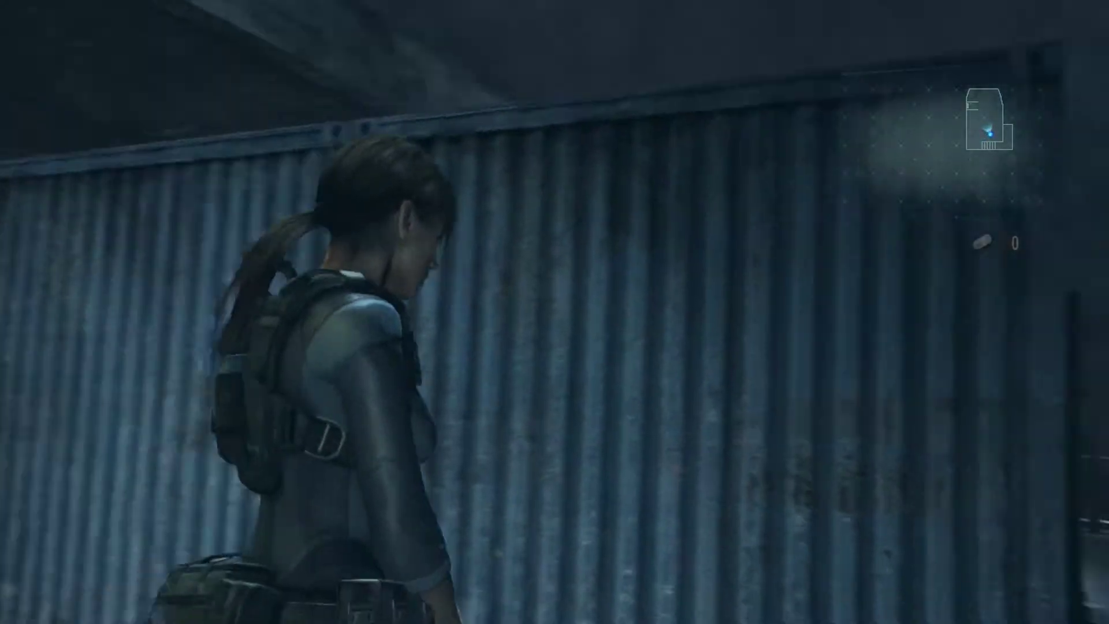
left_click_drag(555, 312, 746, 312)
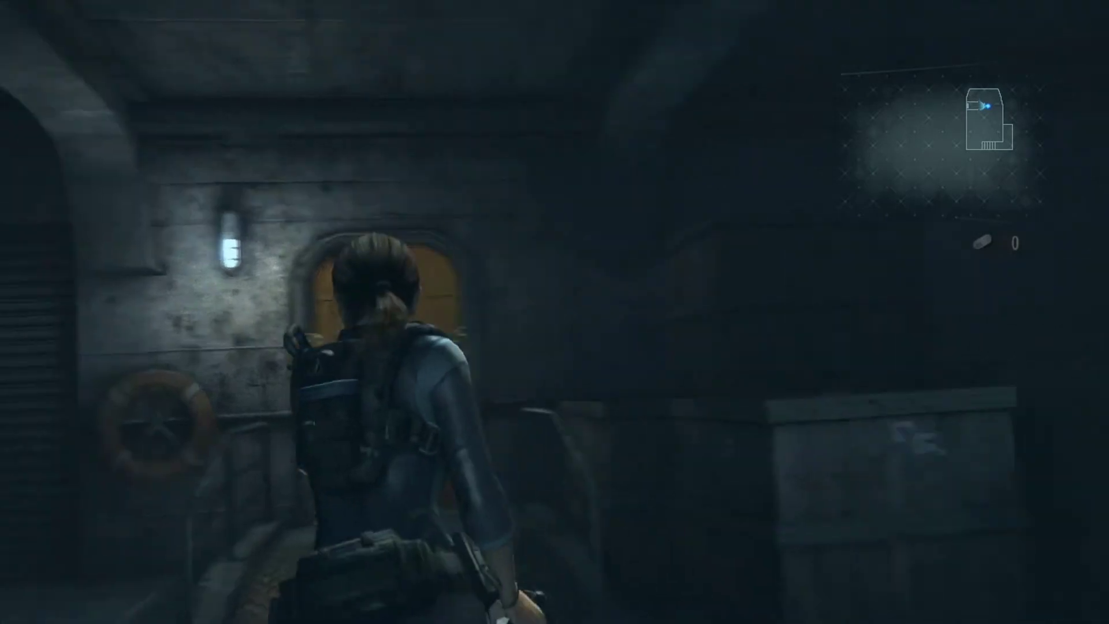
key("w")
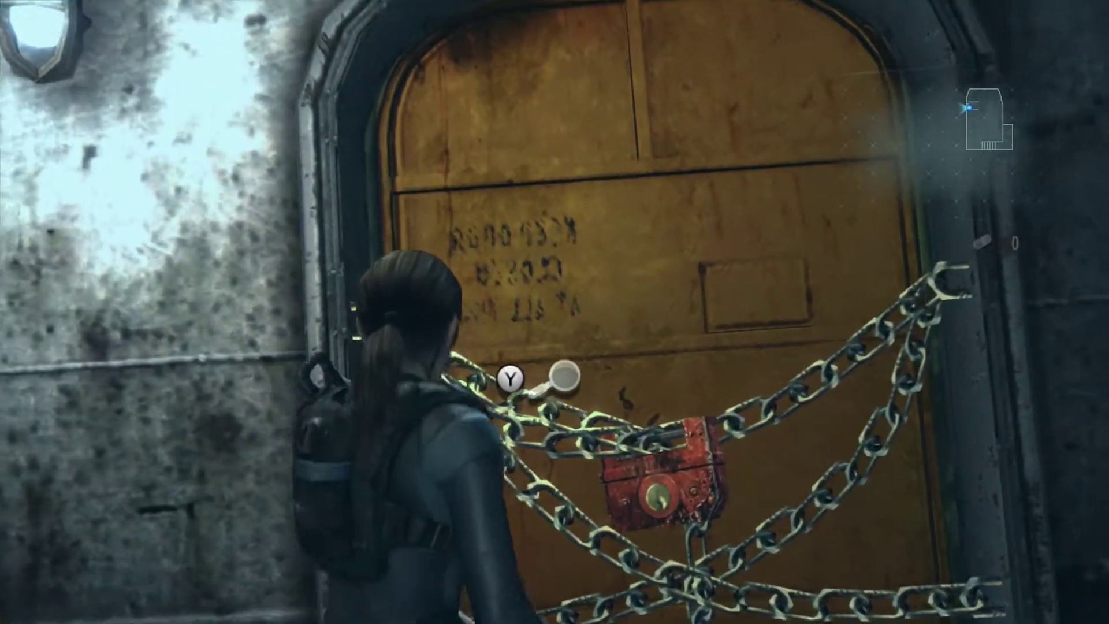
key("e")
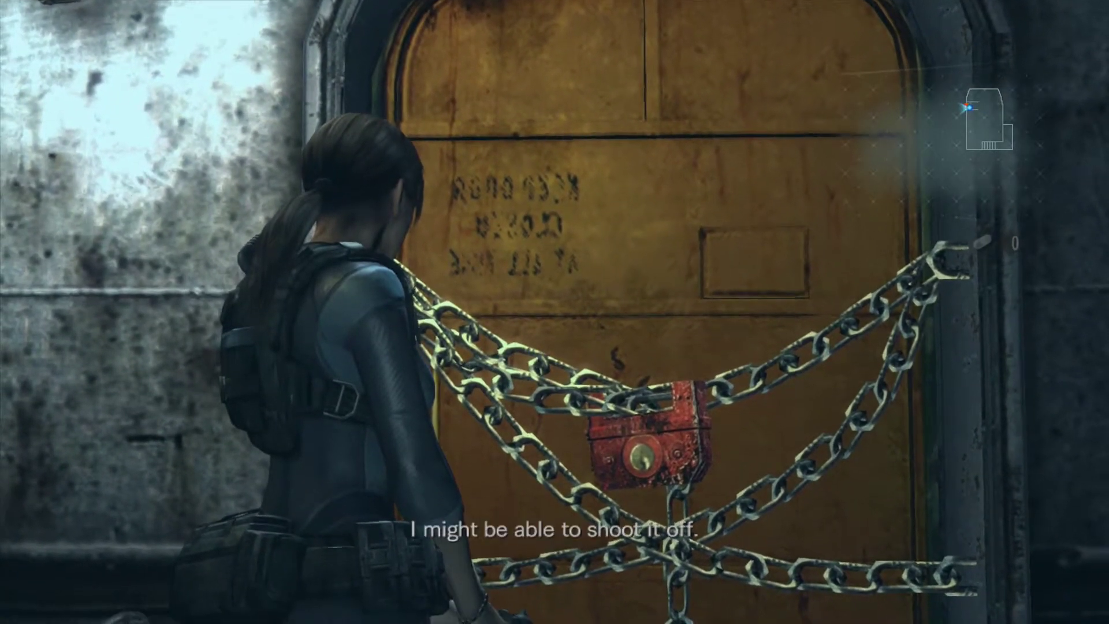
key("shift")
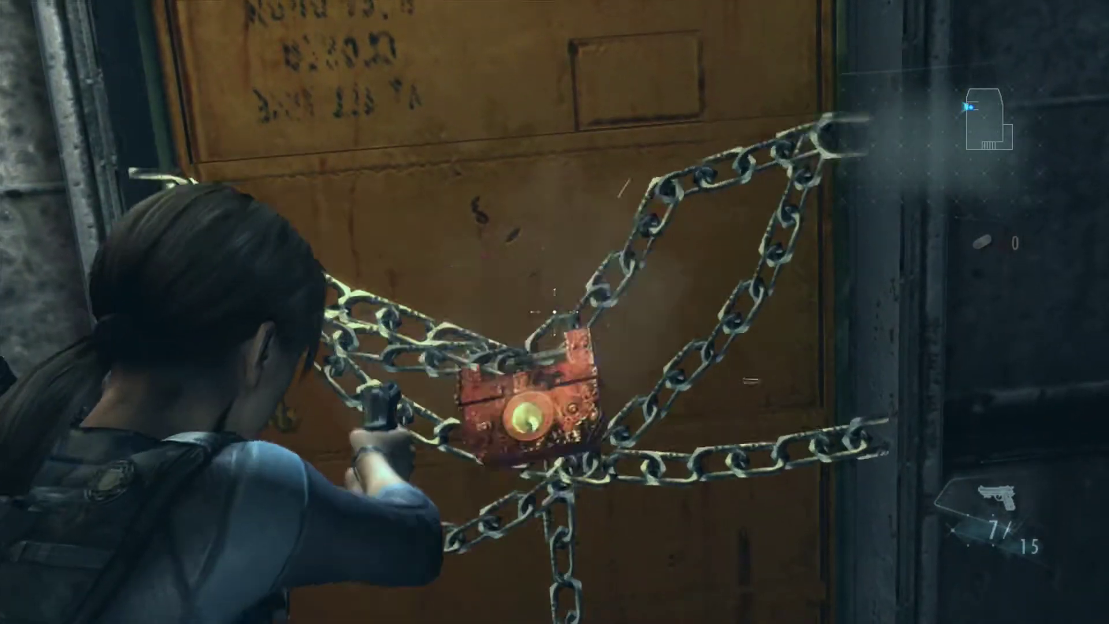
key("shift")
key("e")
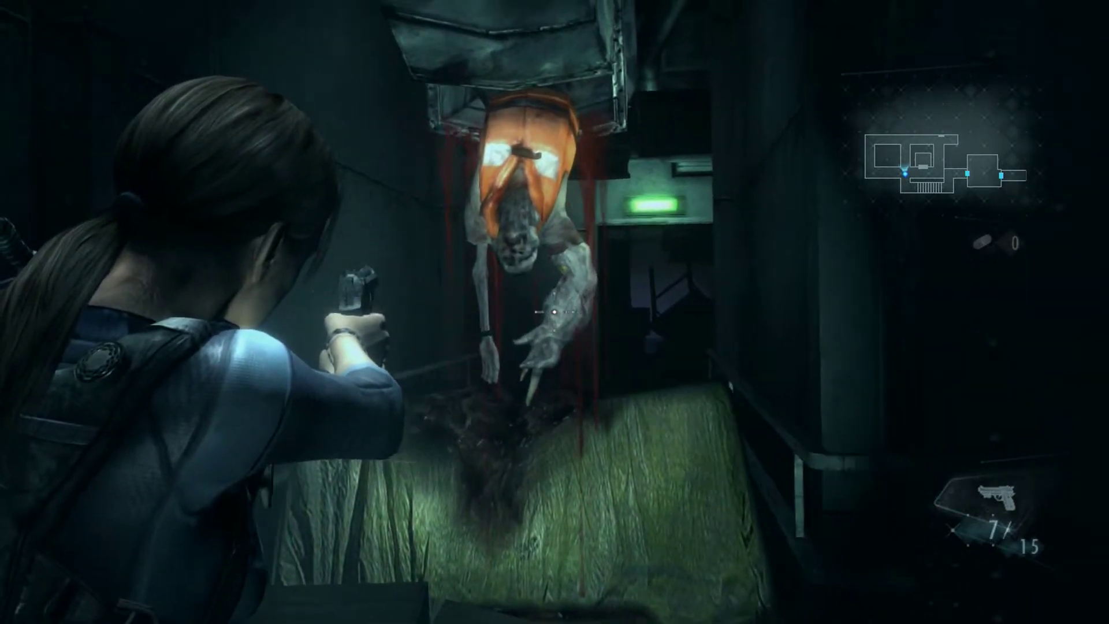
left_click(554, 312)
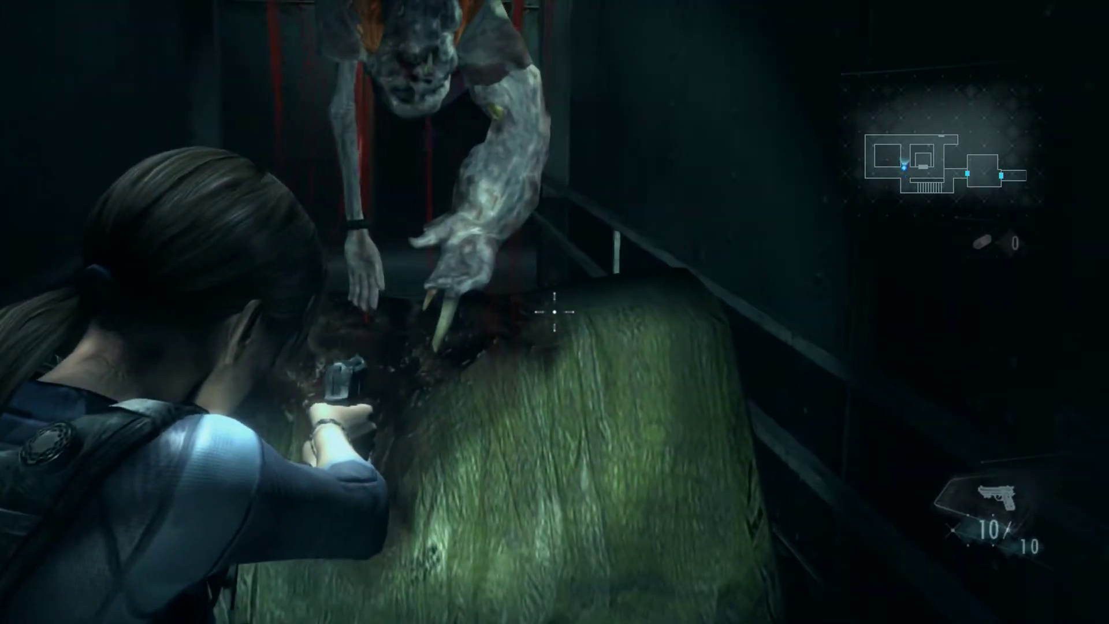
key("y")
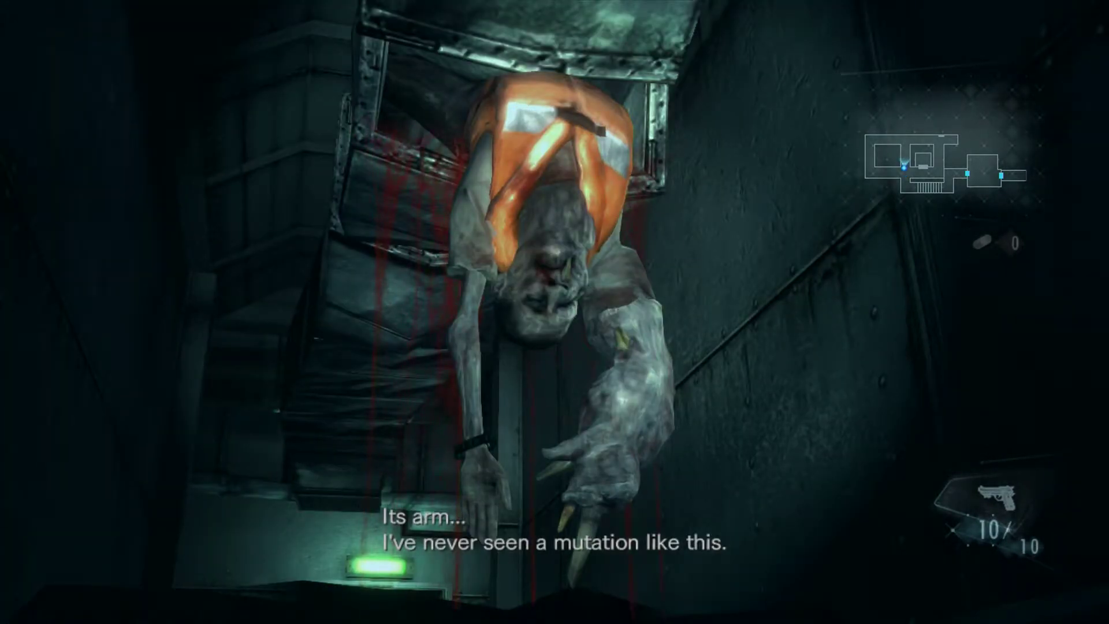
key("w")
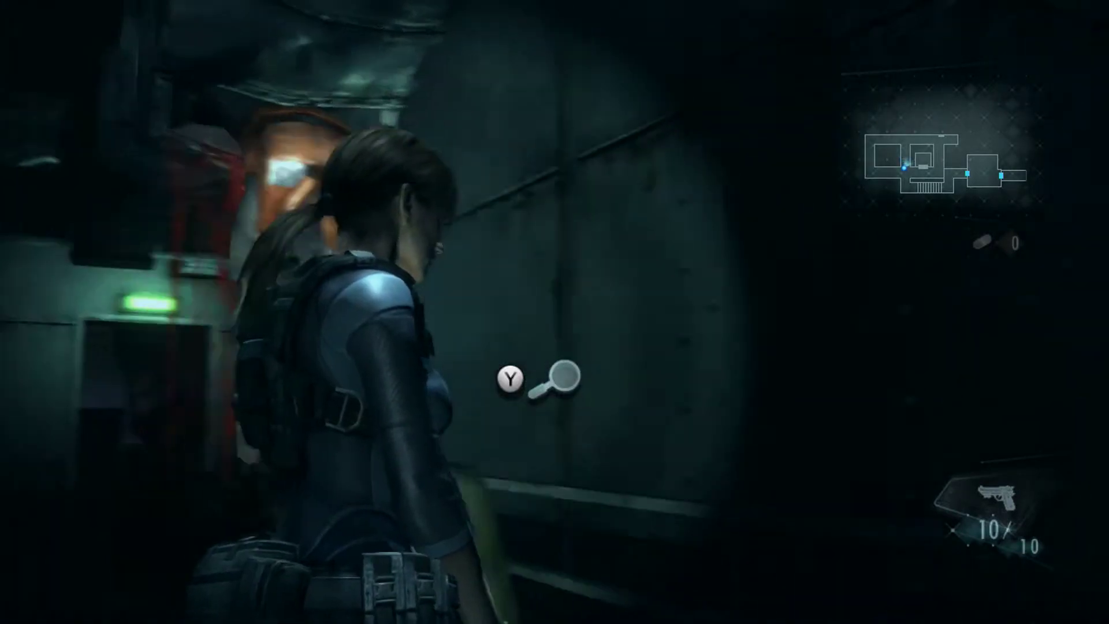
key("w")
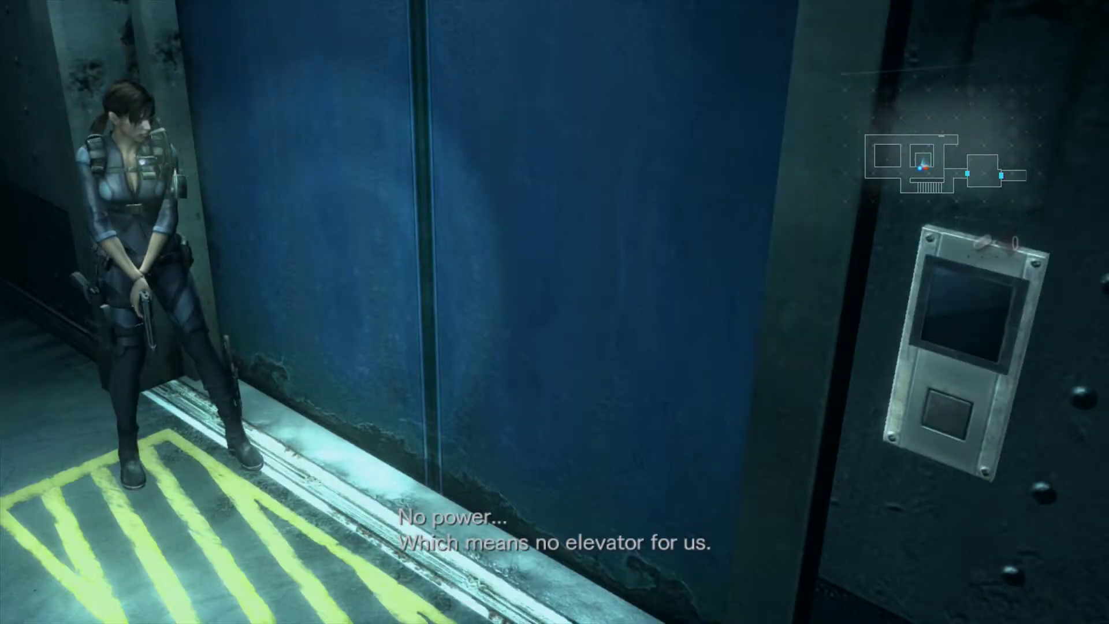
key("d")
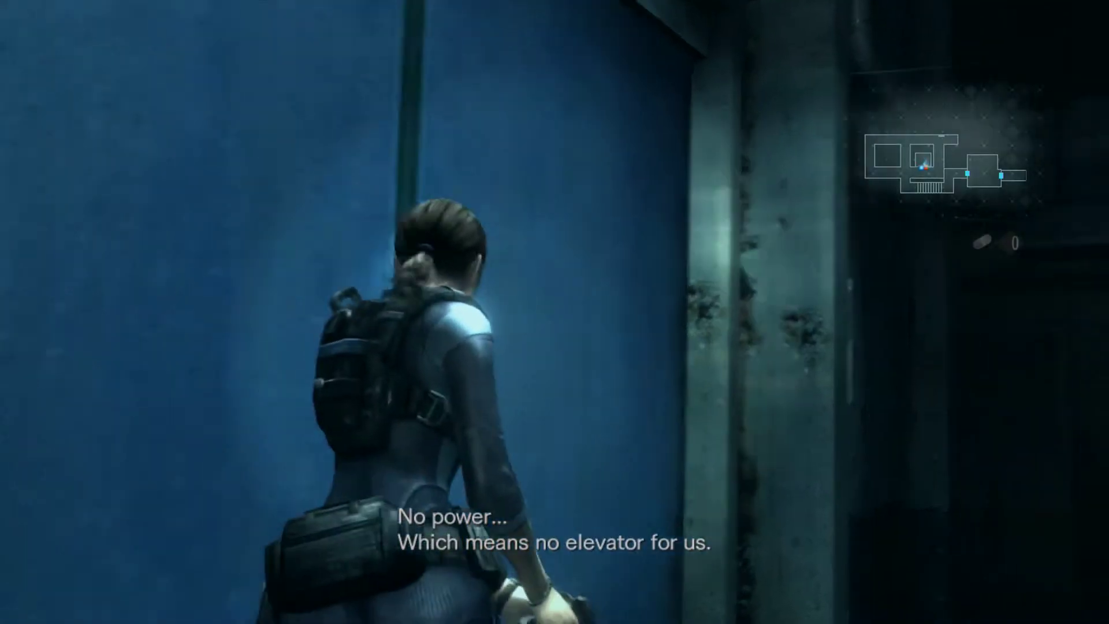
key("d")
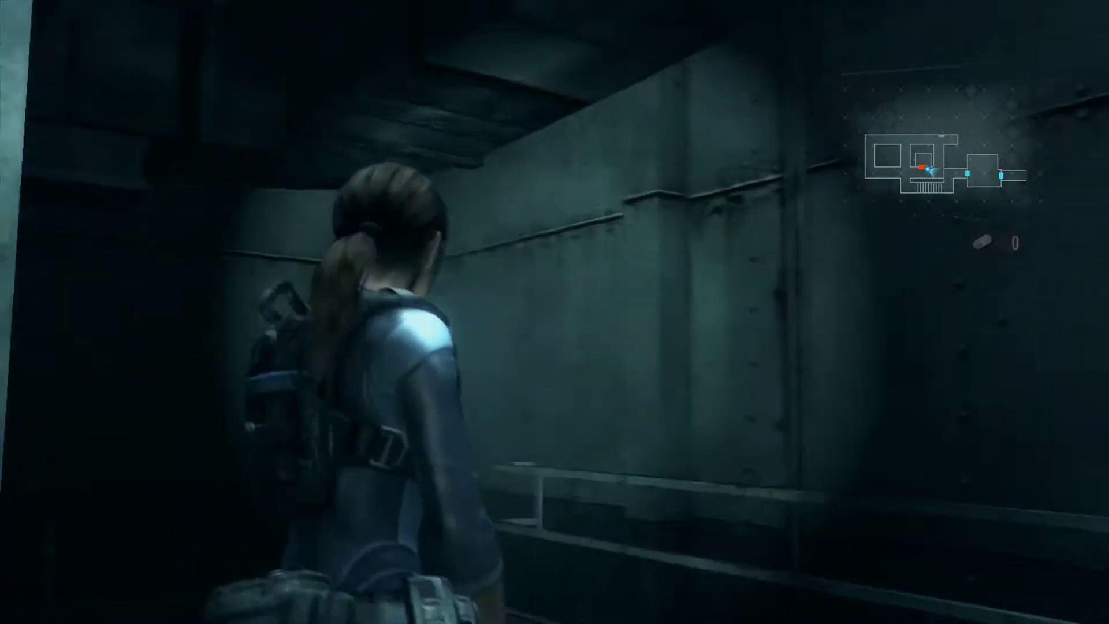
key("d")
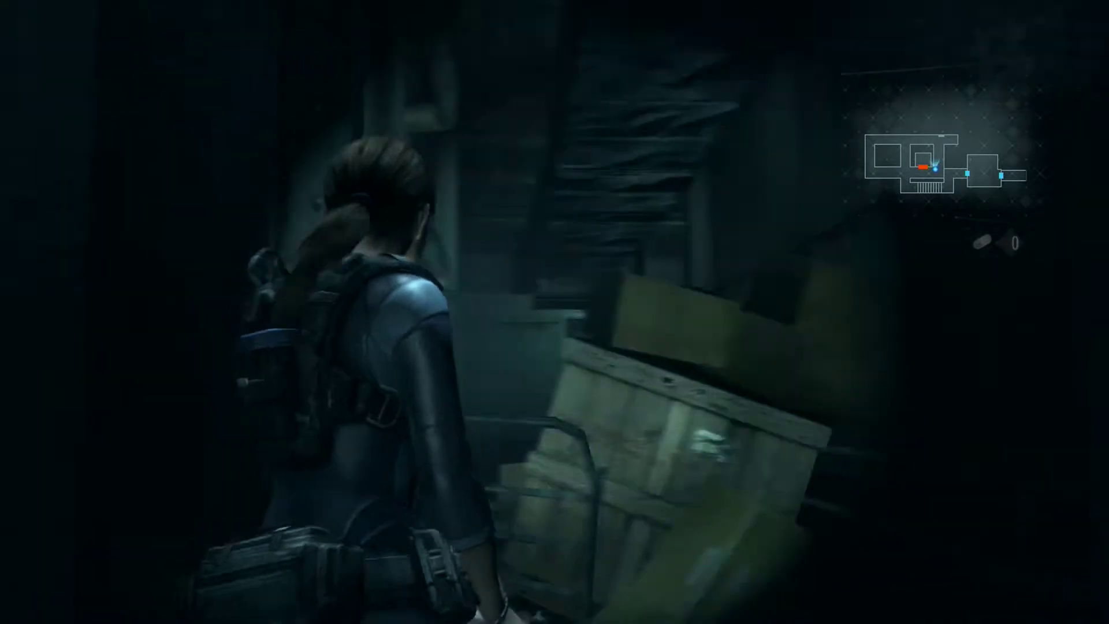
key("d")
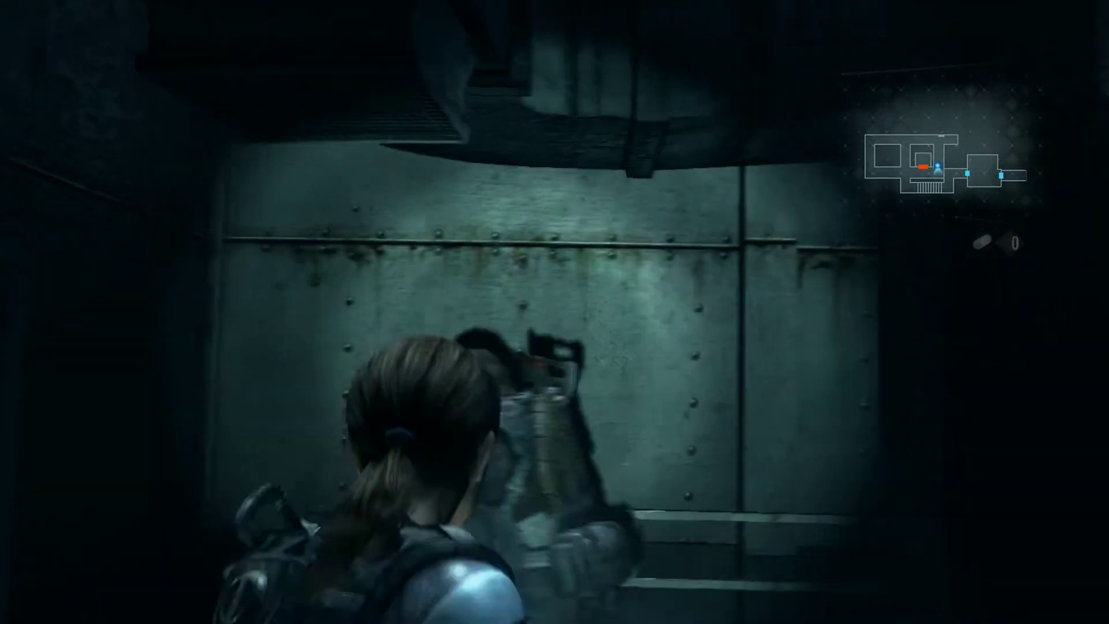
key("w")
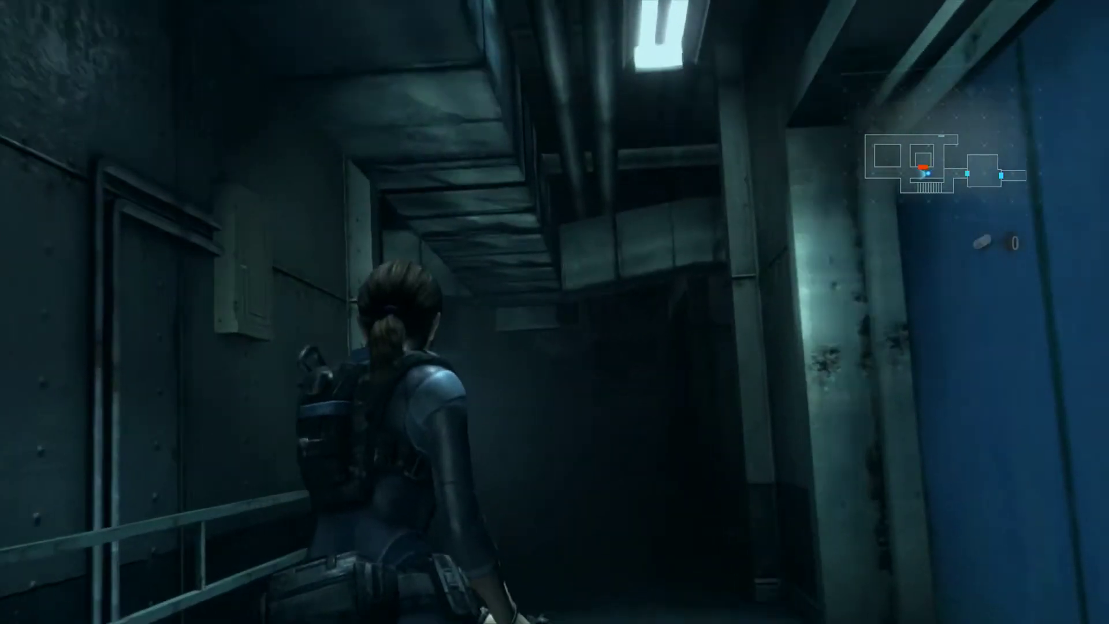
key("w")
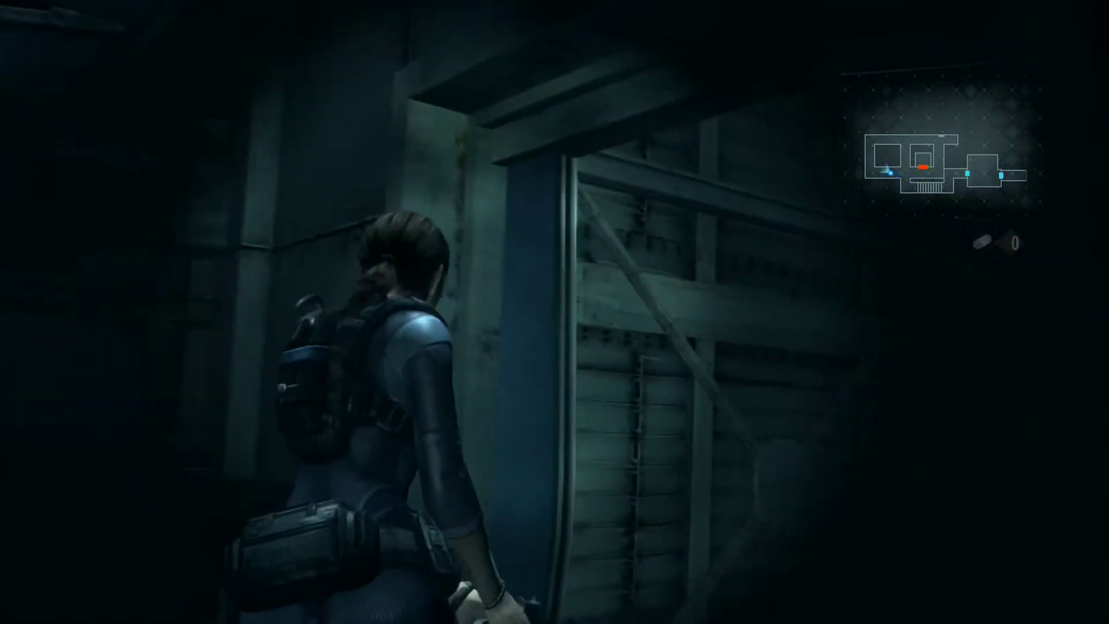
key("d")
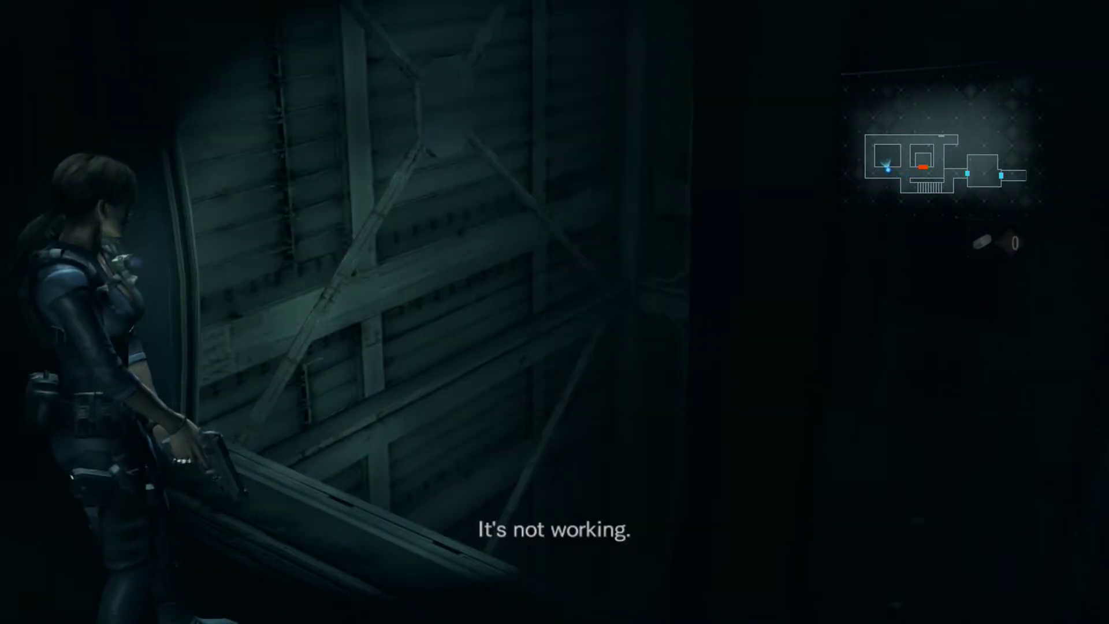
key("a")
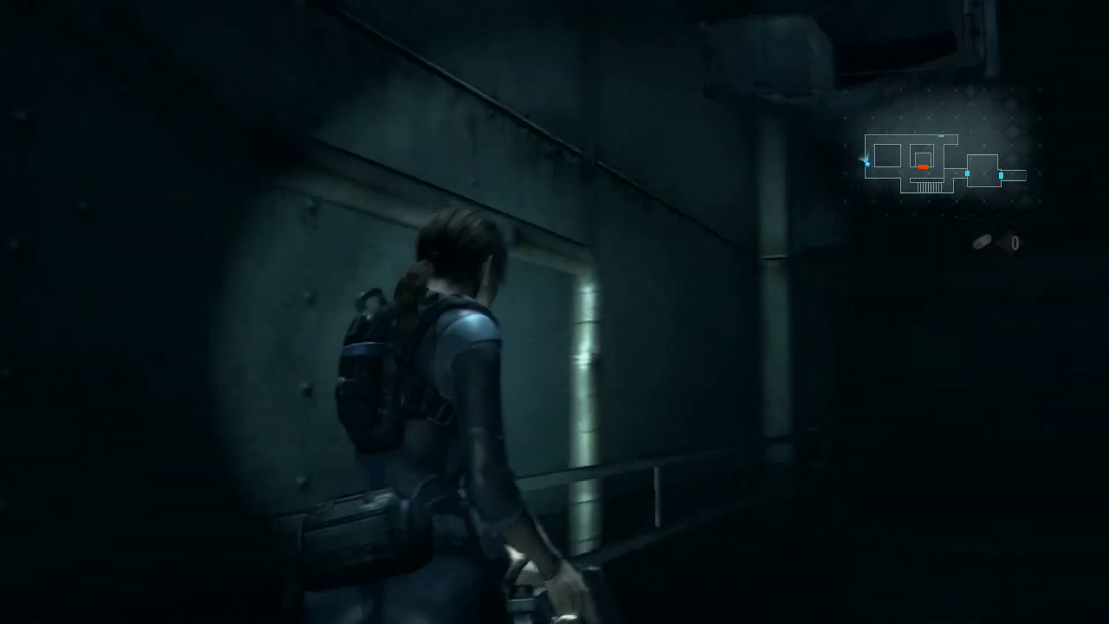
key("d")
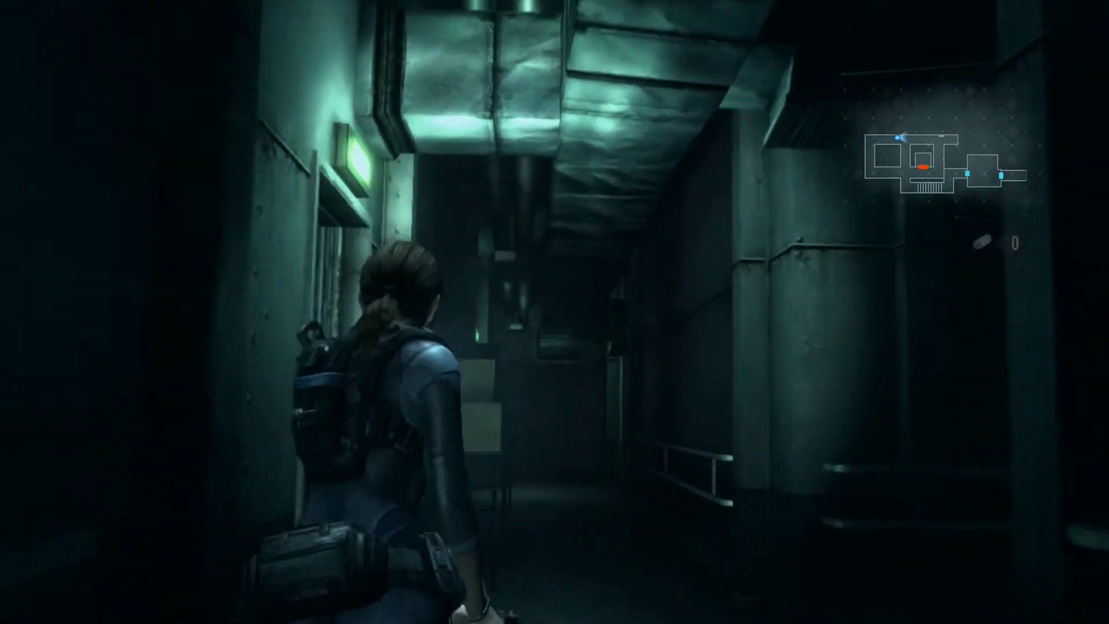
key("d")
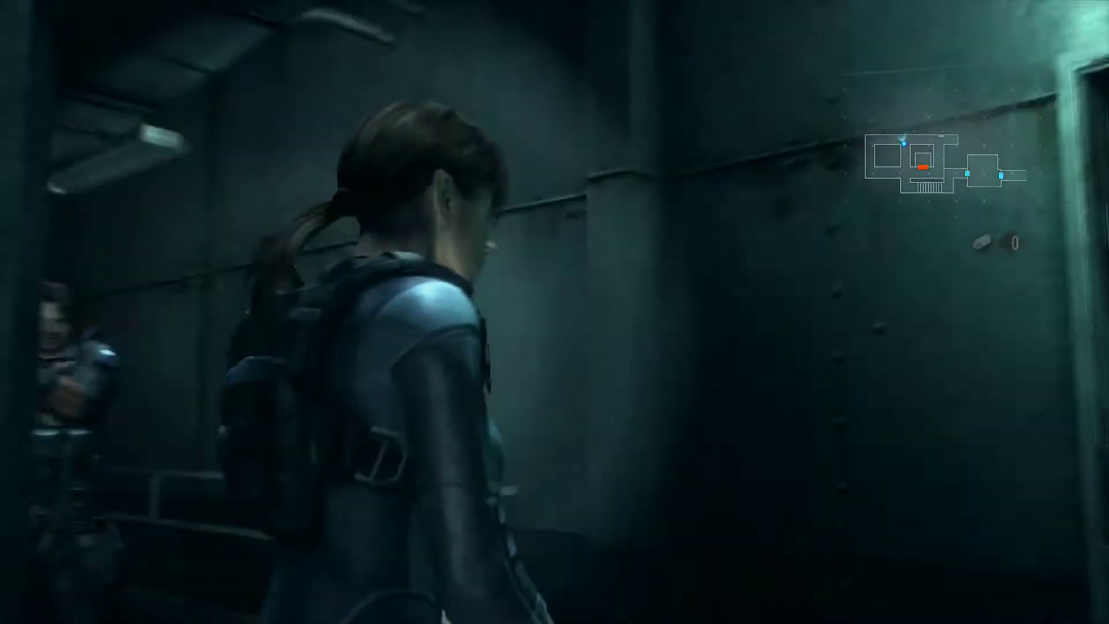
key("w")
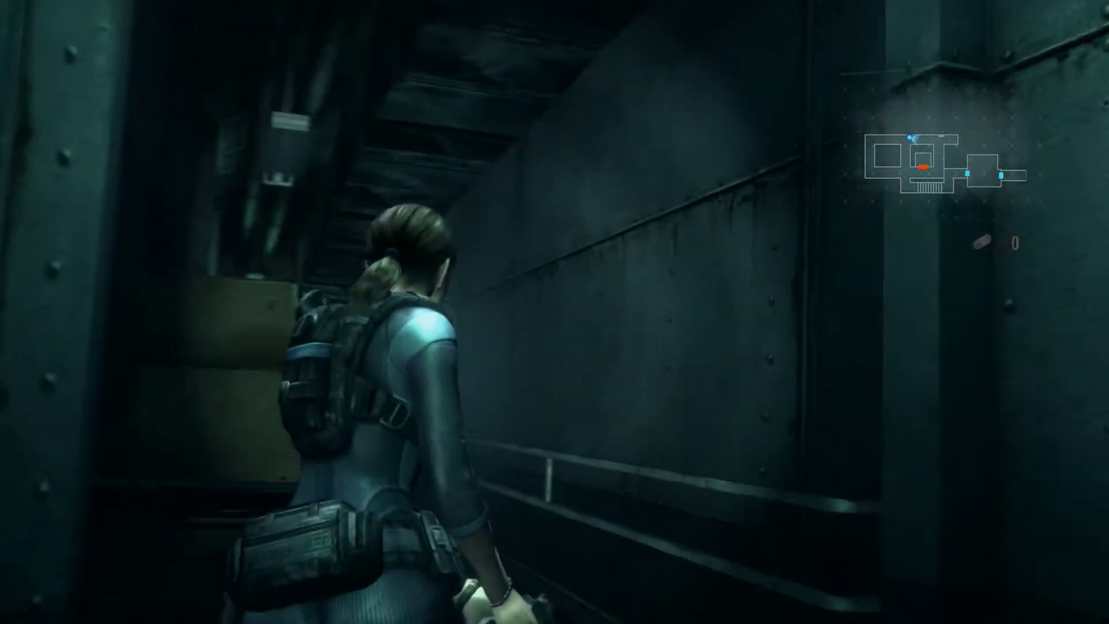
key("w")
key("w")
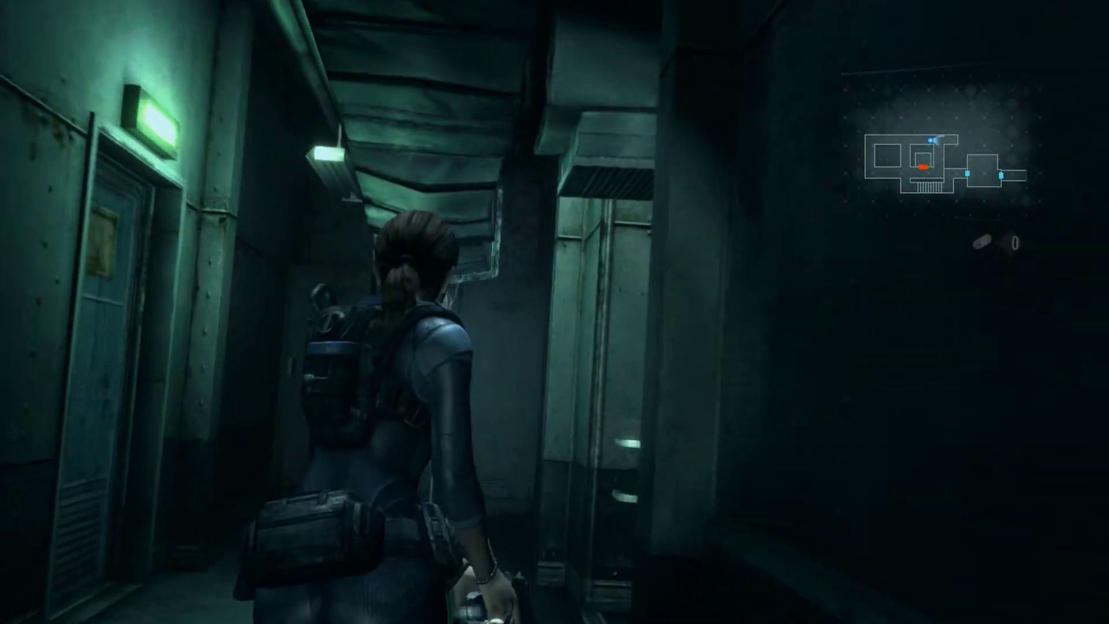
key("w")
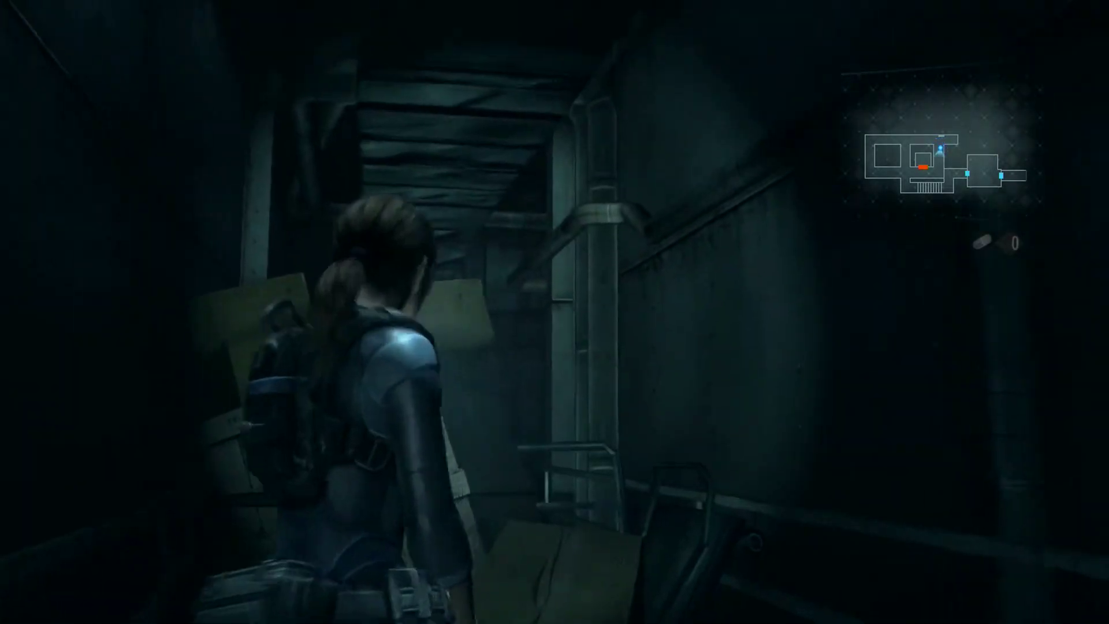
key("w")
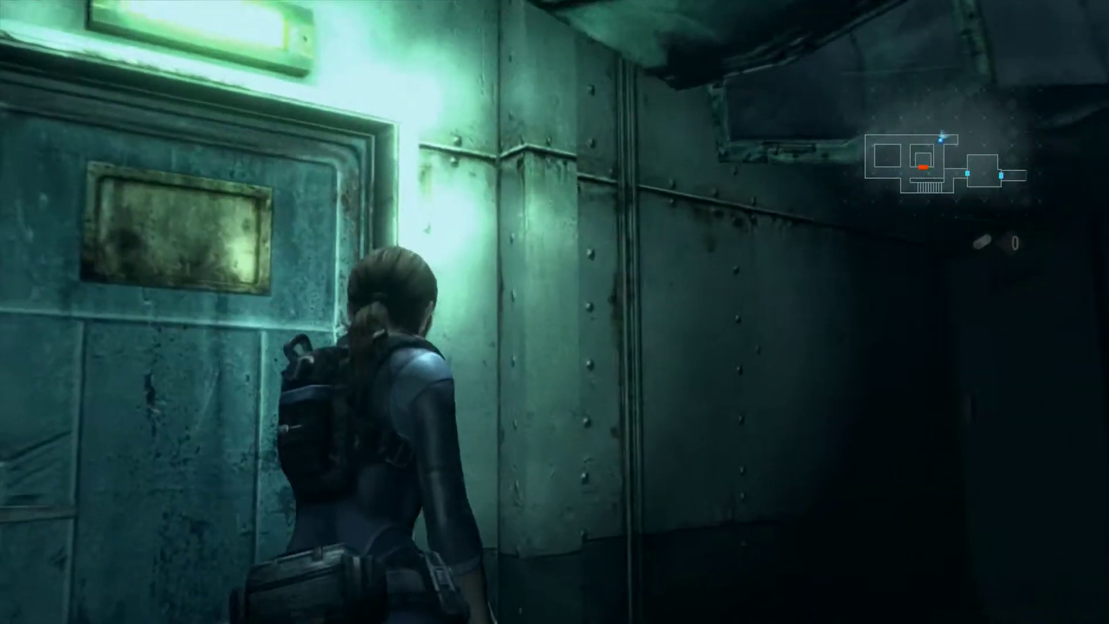
key("w")
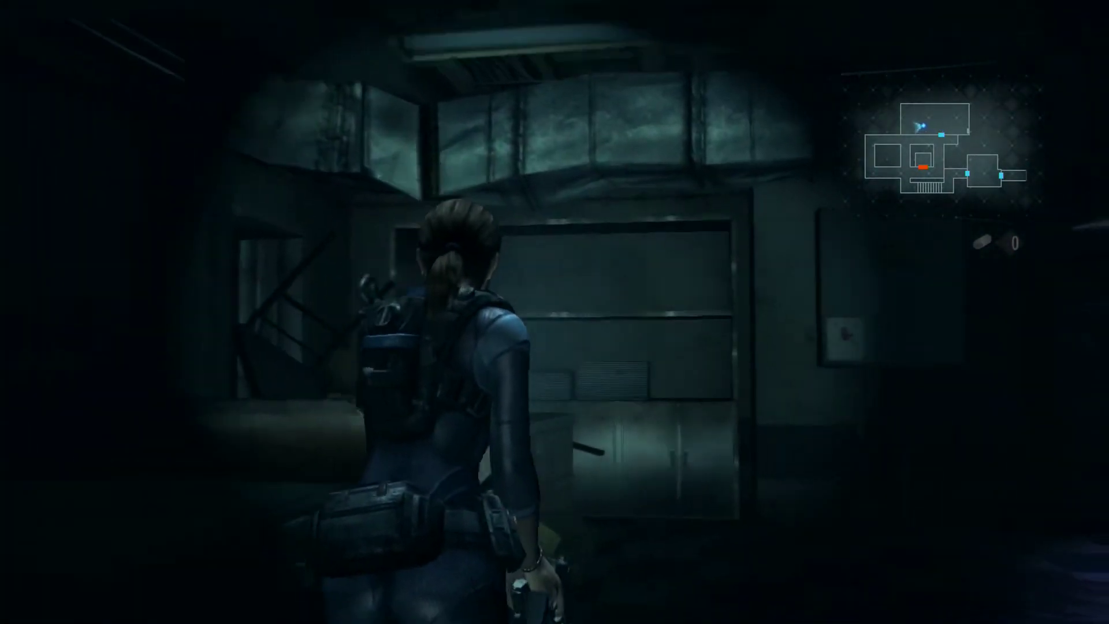
key("w")
key("w")
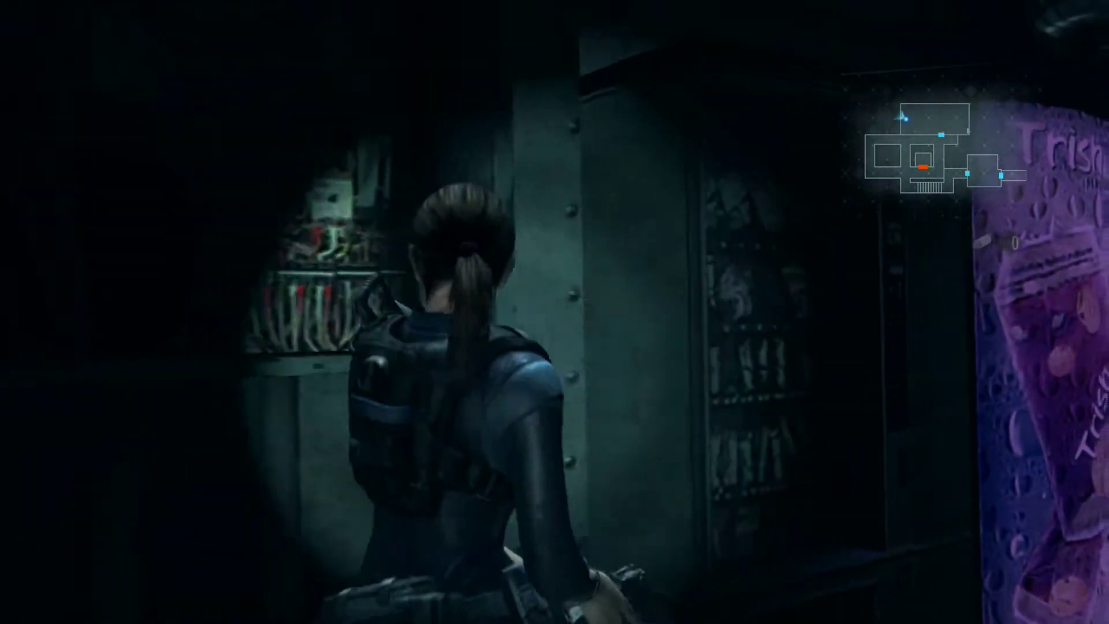
key("w")
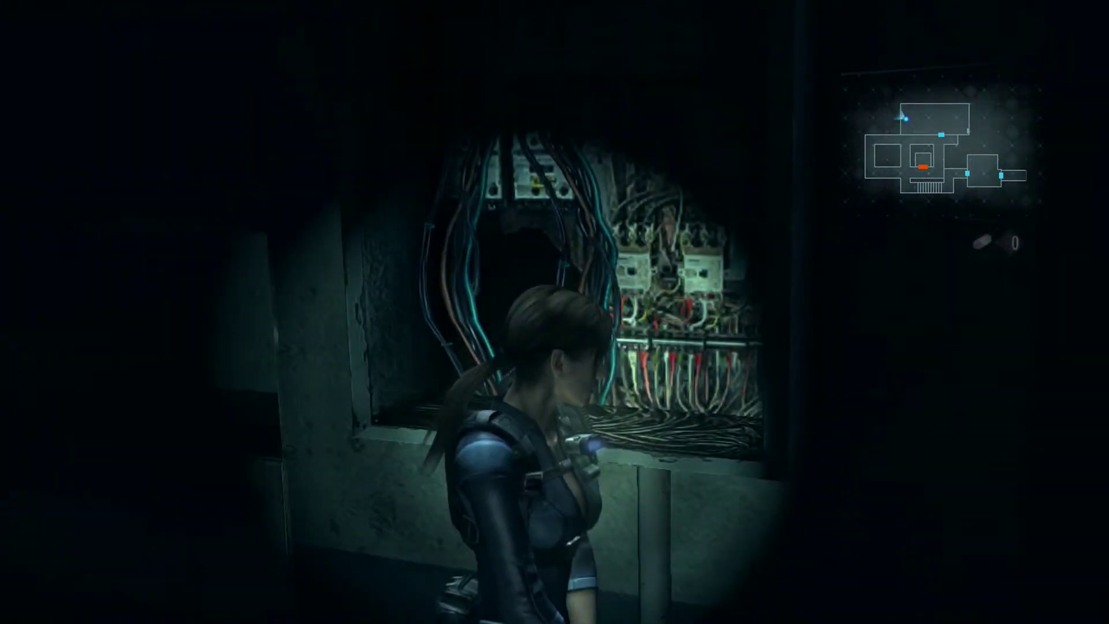
key("w")
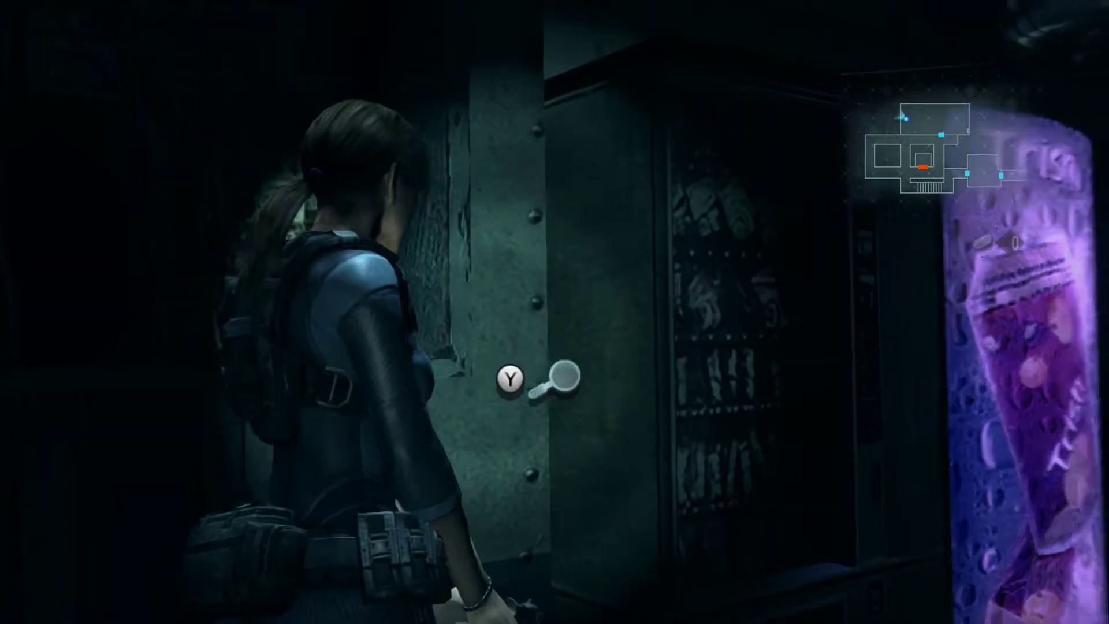
key("w")
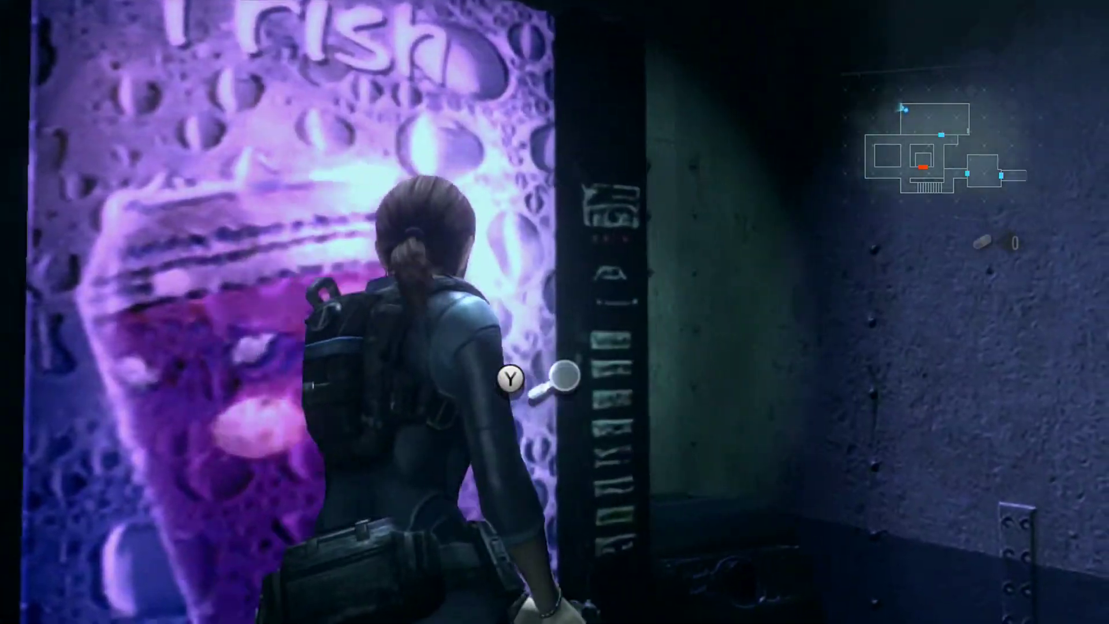
key("w")
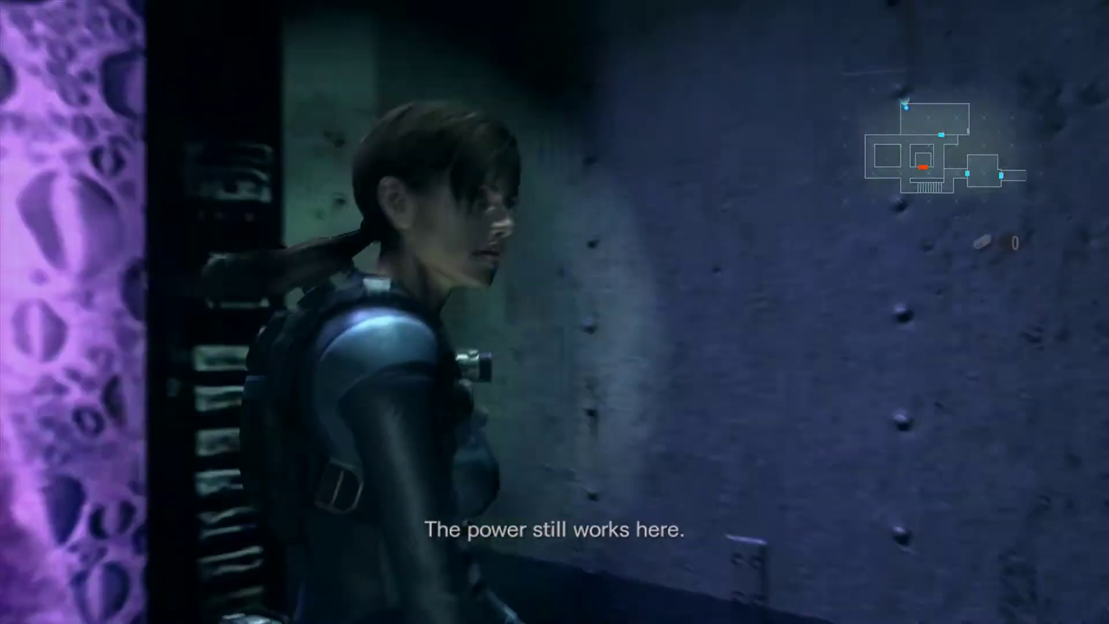
key("w")
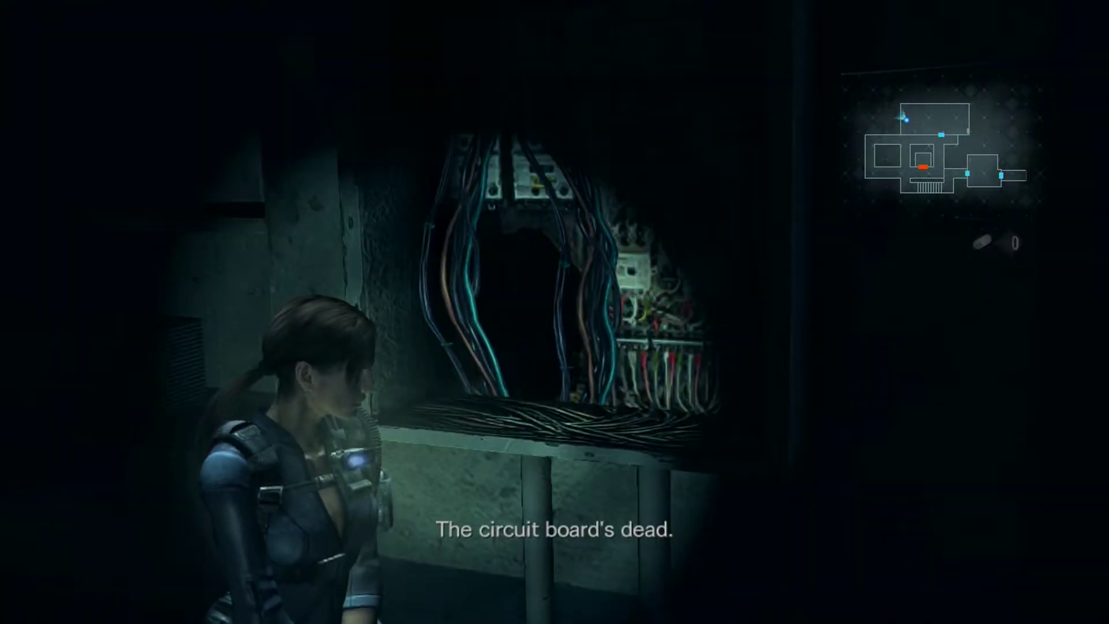
key("w")
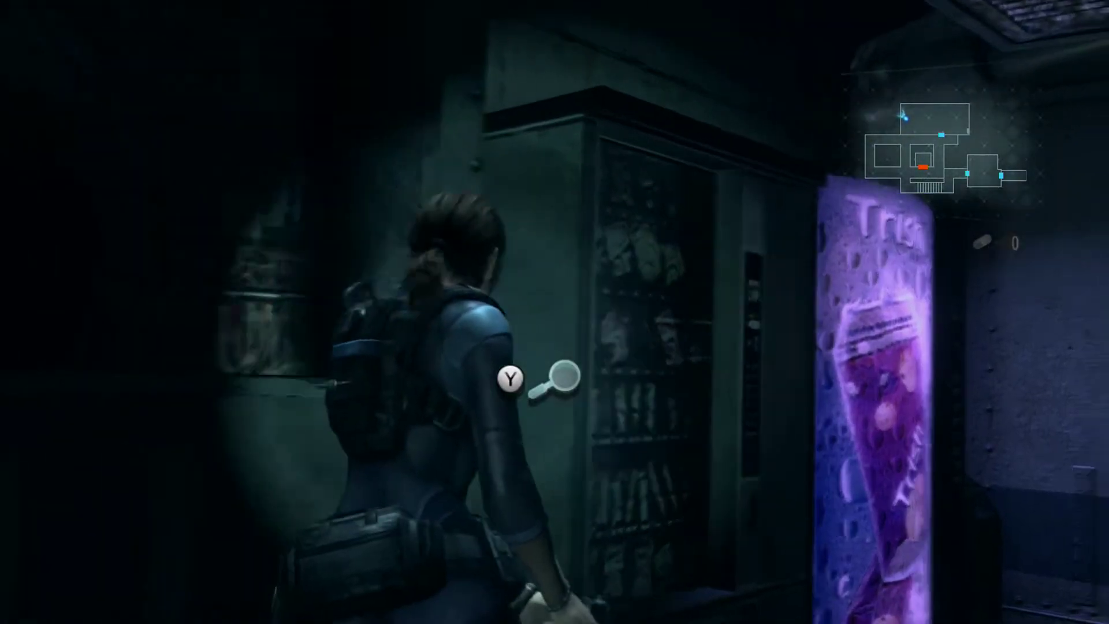
key("w")
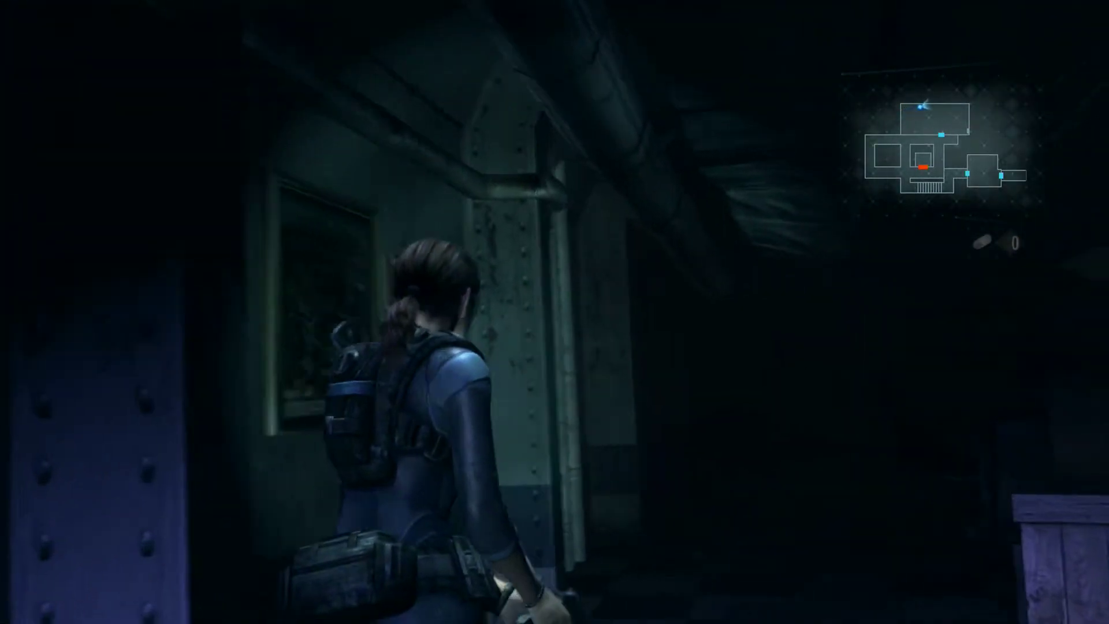
key("w")
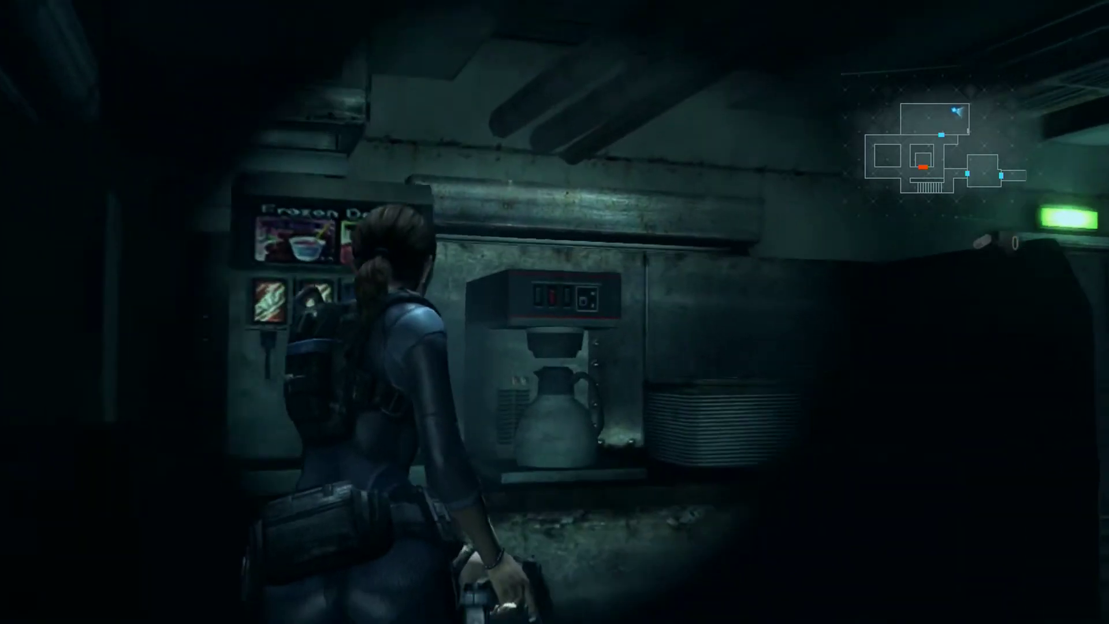
right_click(554, 312)
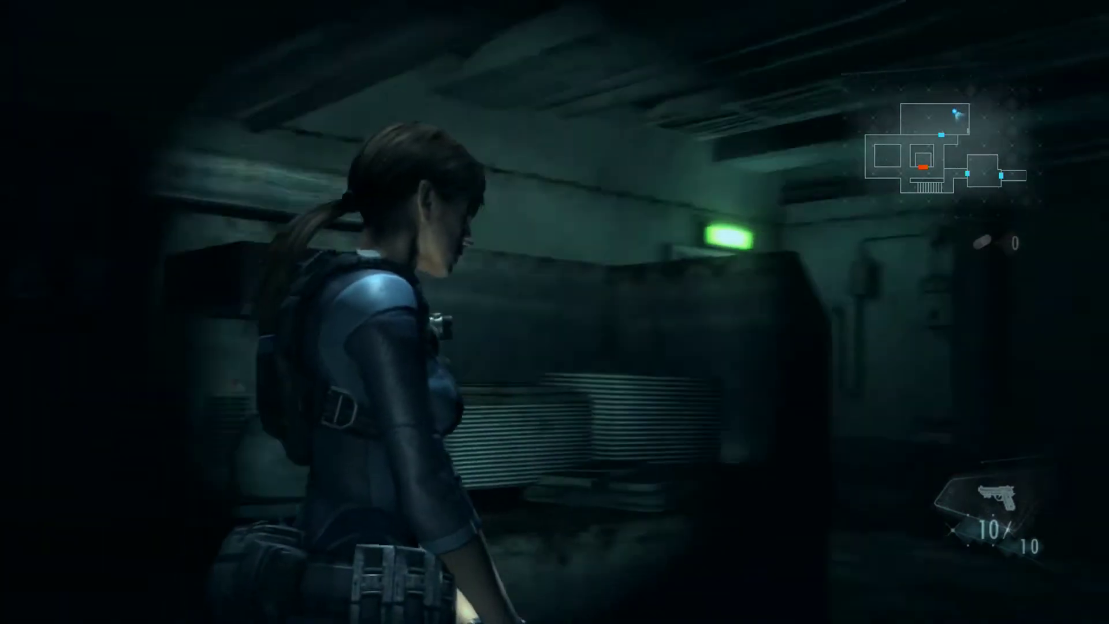
key("w")
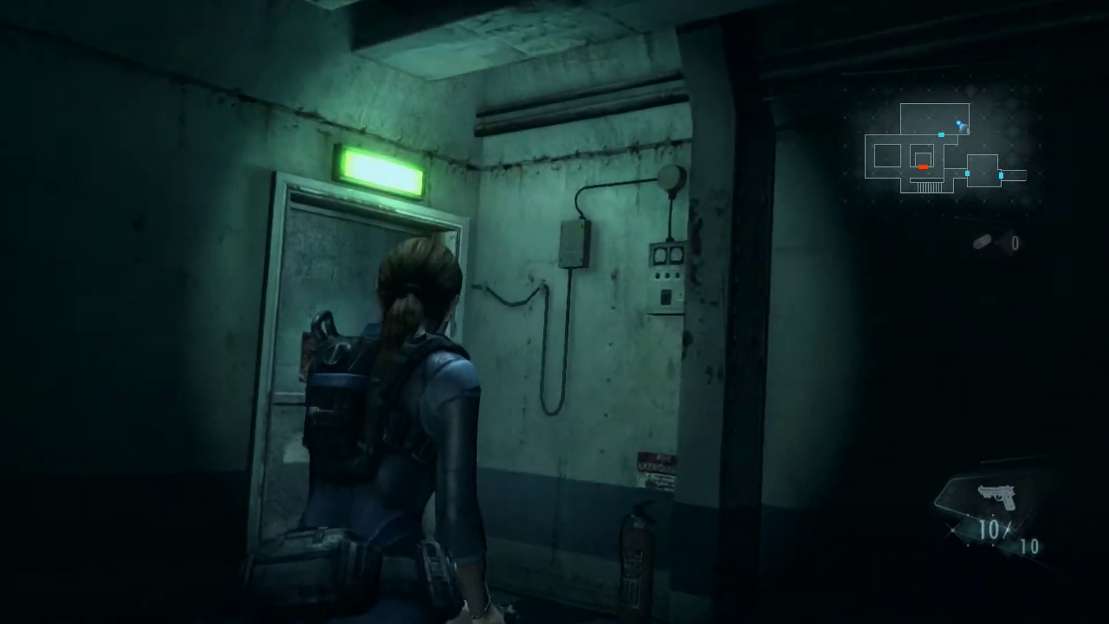
key("w")
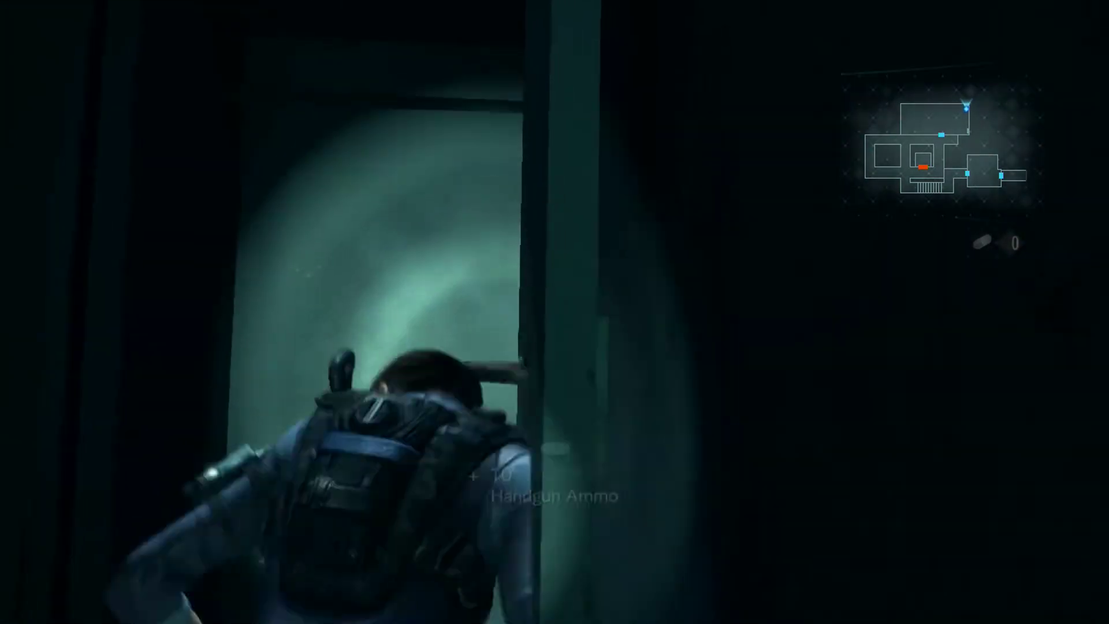
key("w")
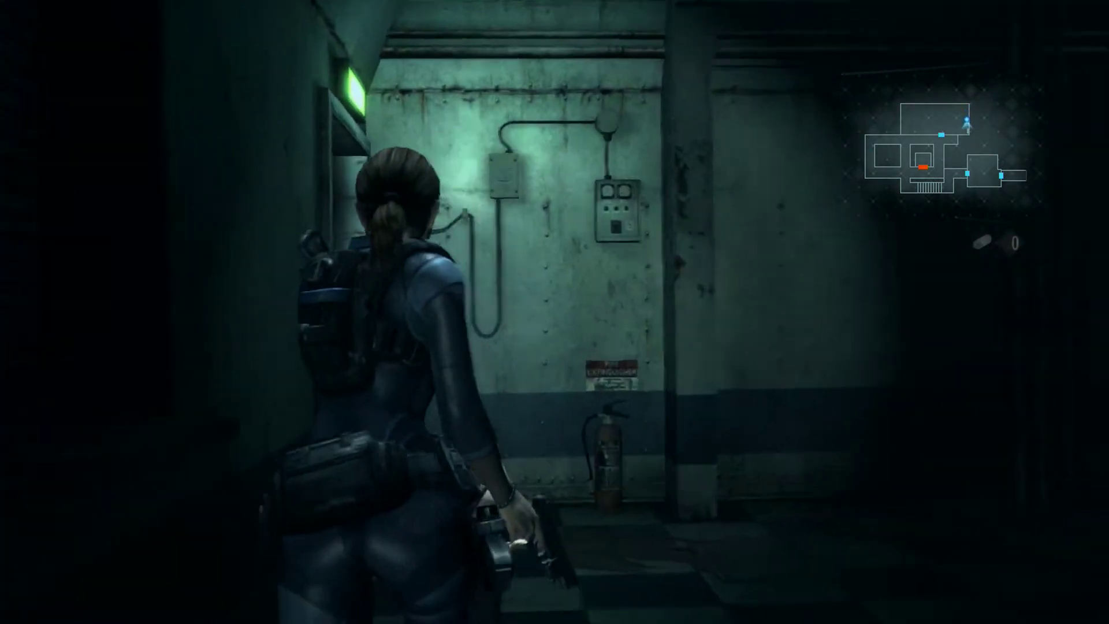
key("w")
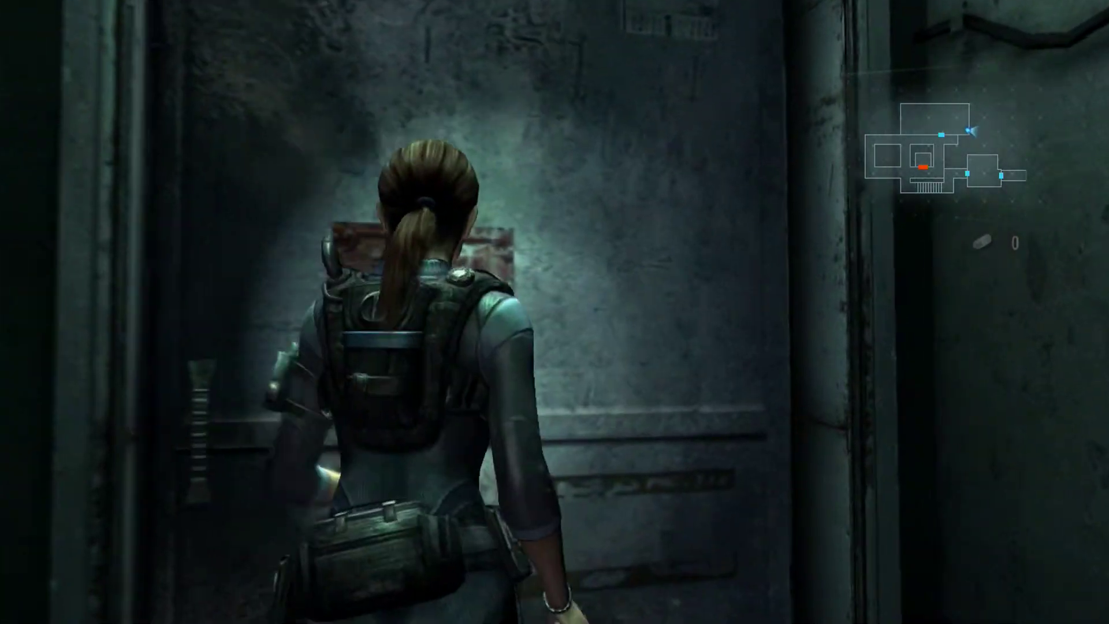
key("w")
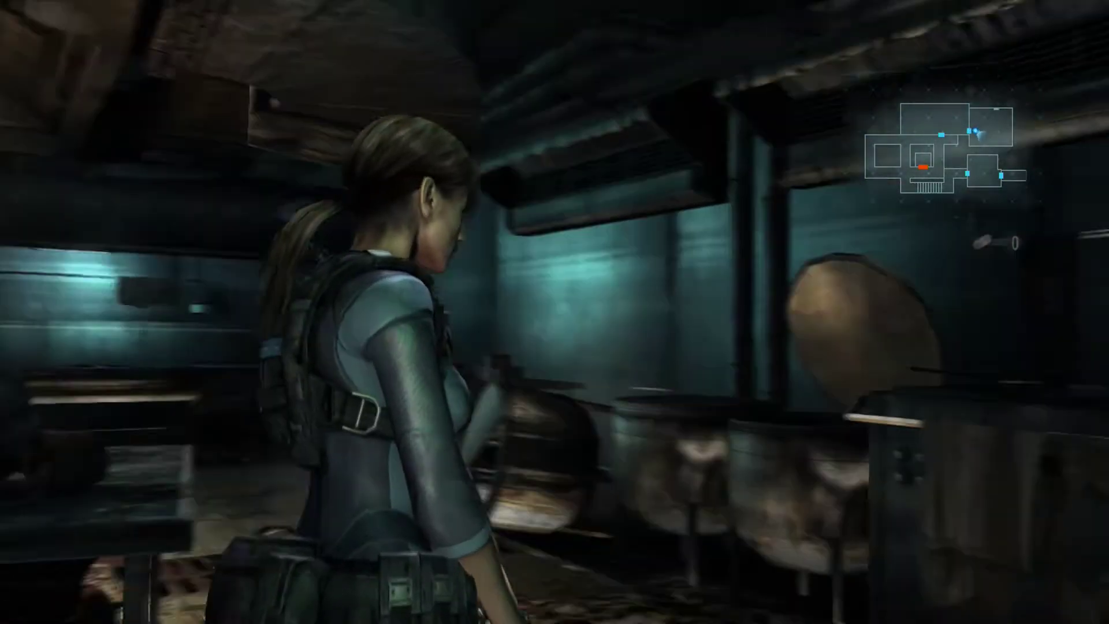
key("a")
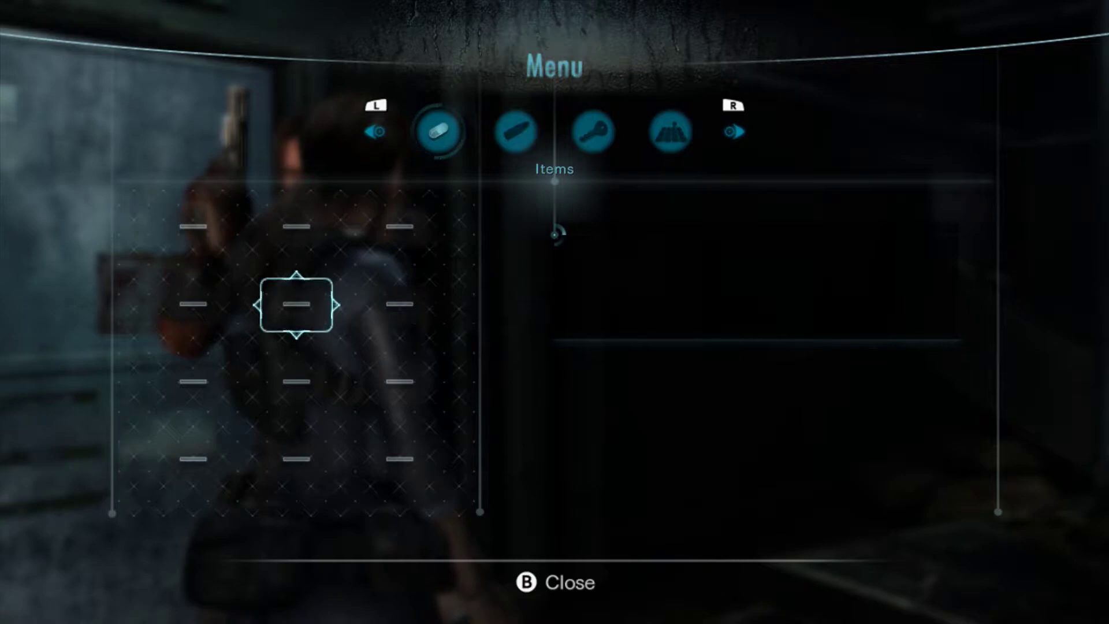
key("d")
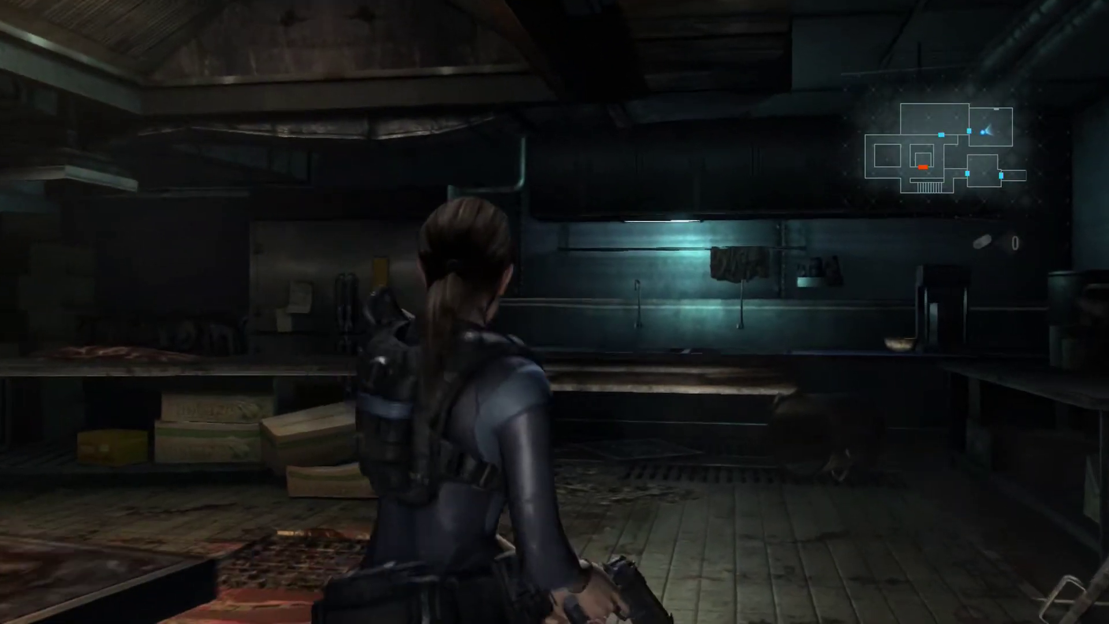
key("d")
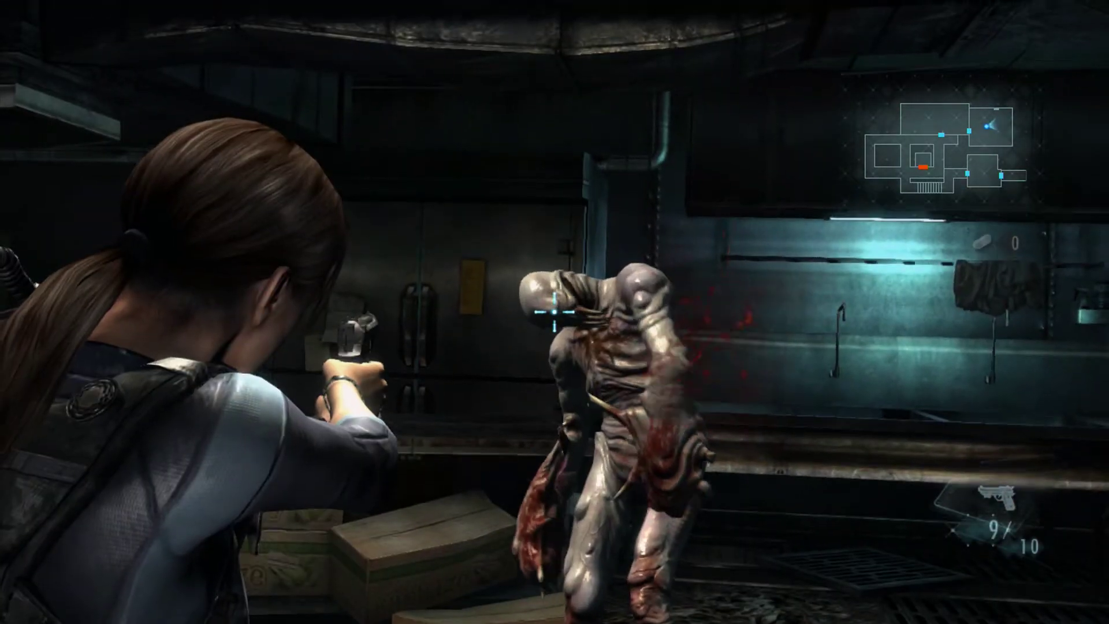
left_click(554, 312)
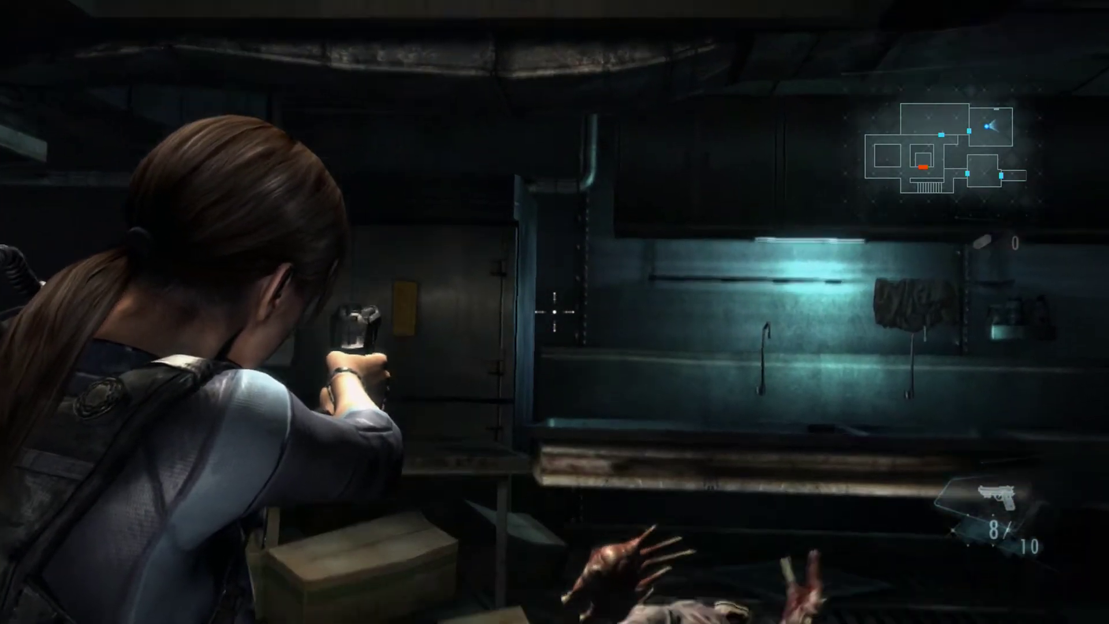